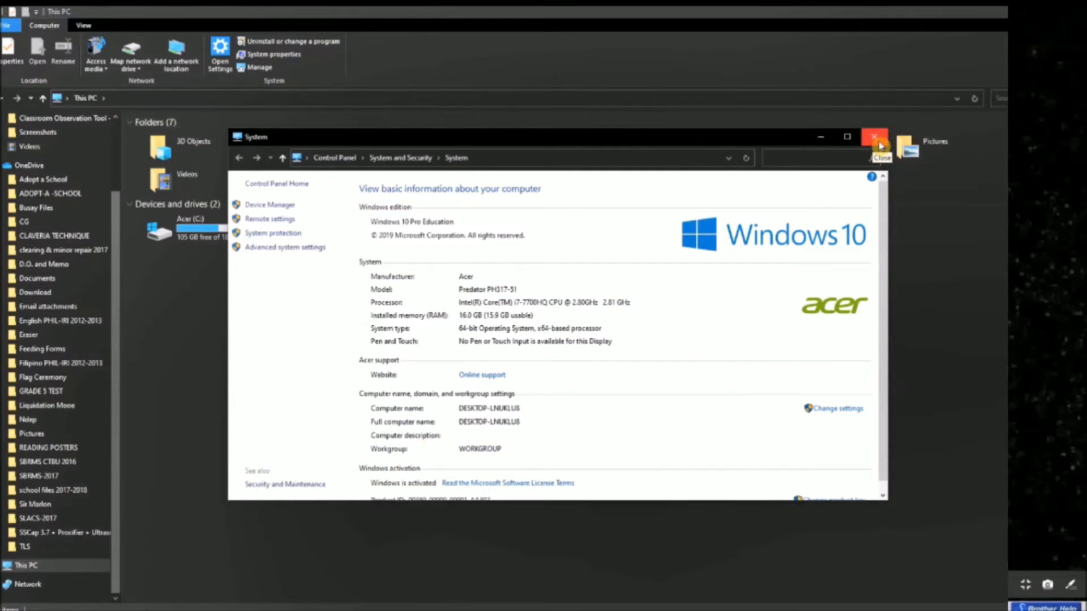
Close the System and This PC windows, and search the web in Google Chrome for "obsstudio 64 bit"
click(881, 146)
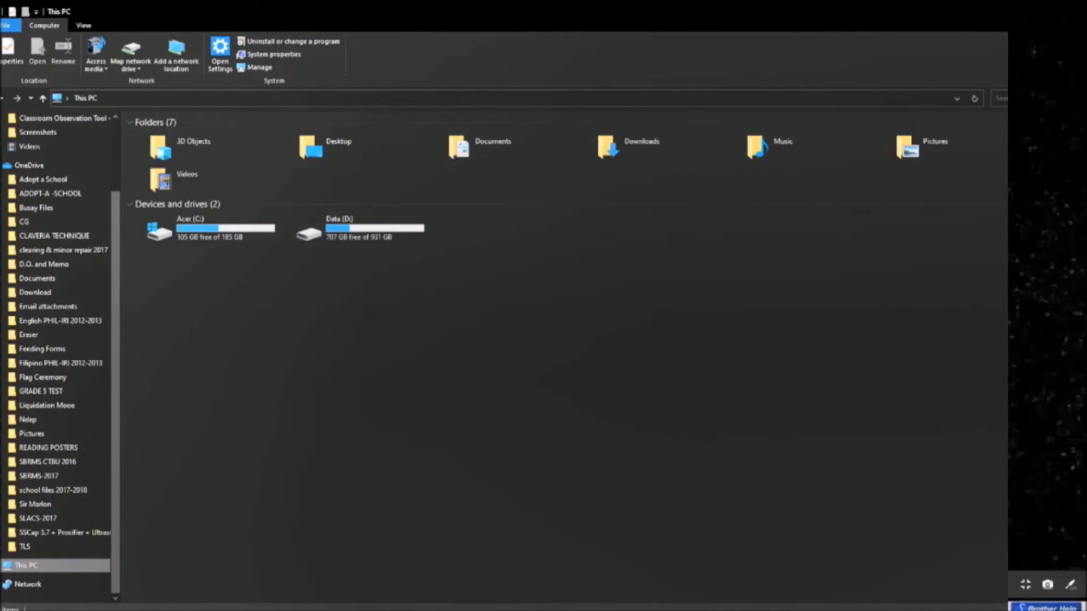
key(alt+F4)
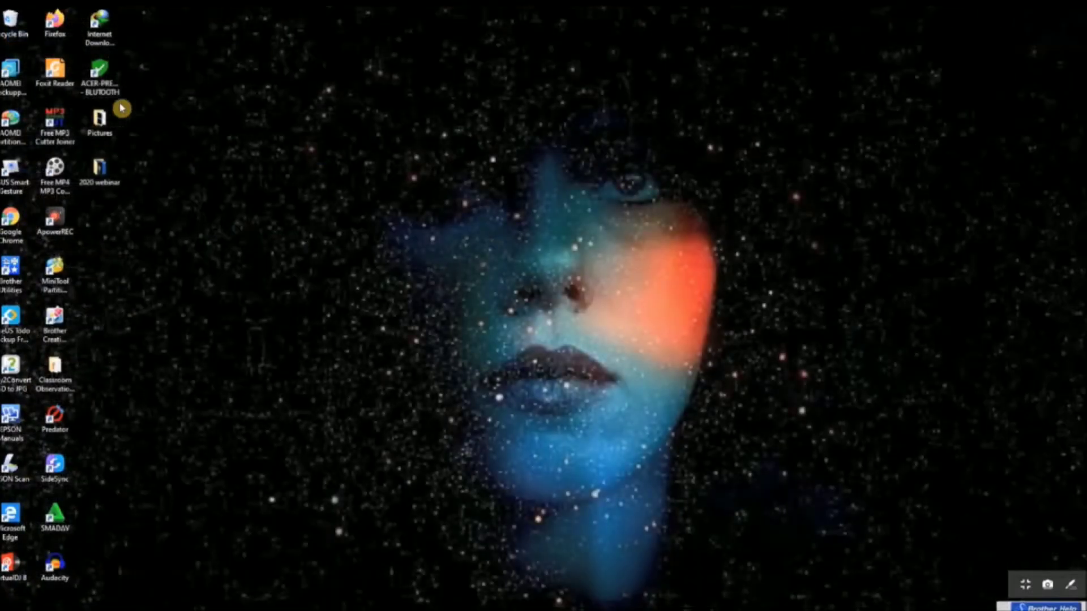
double_click(16, 227)
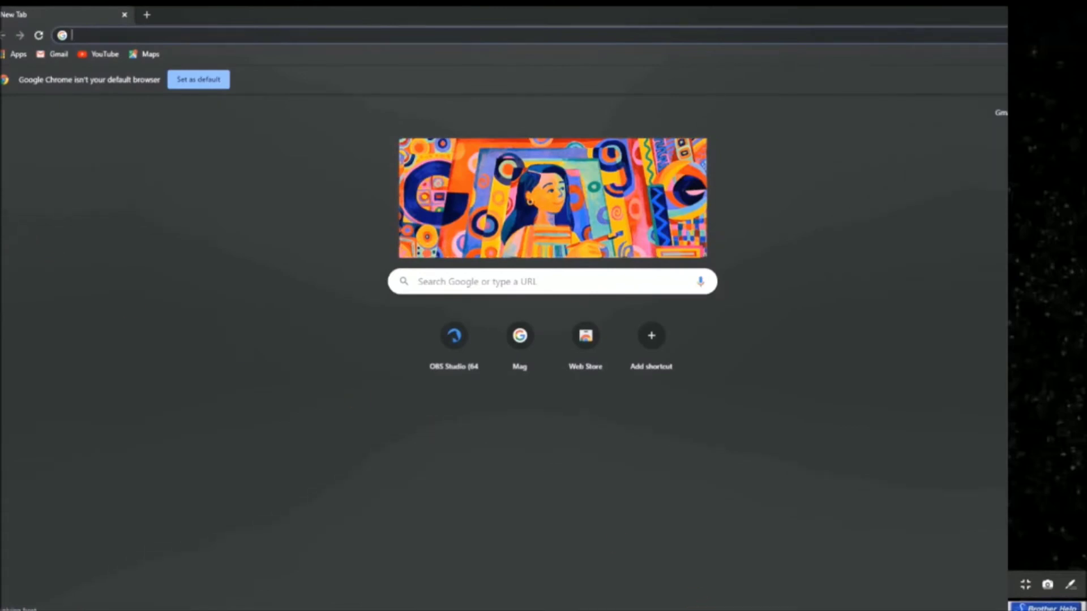
mouse_move(706, 607)
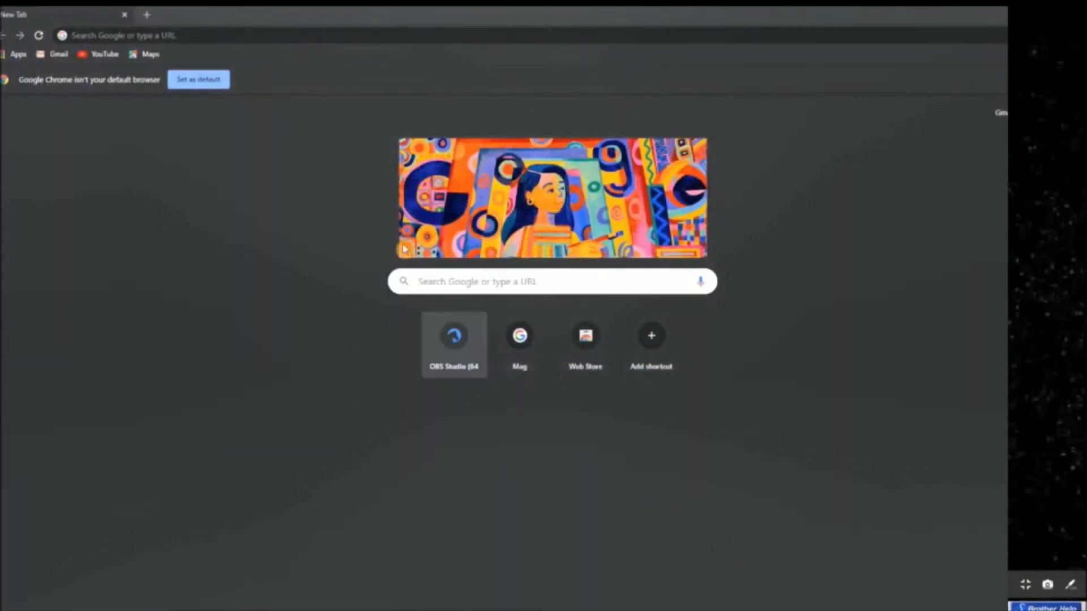
click(130, 38)
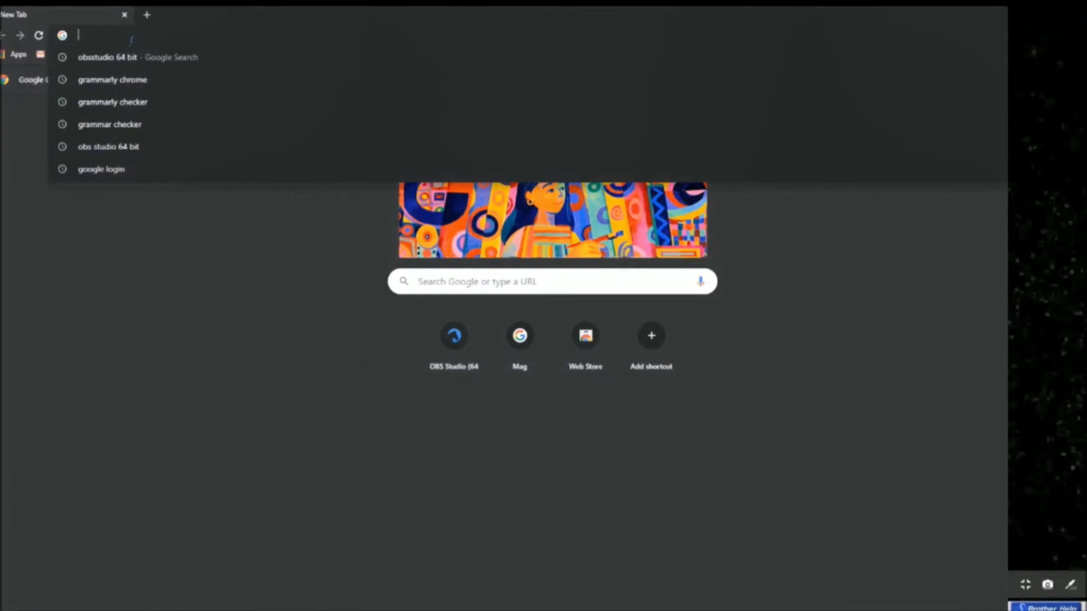
text(obs)
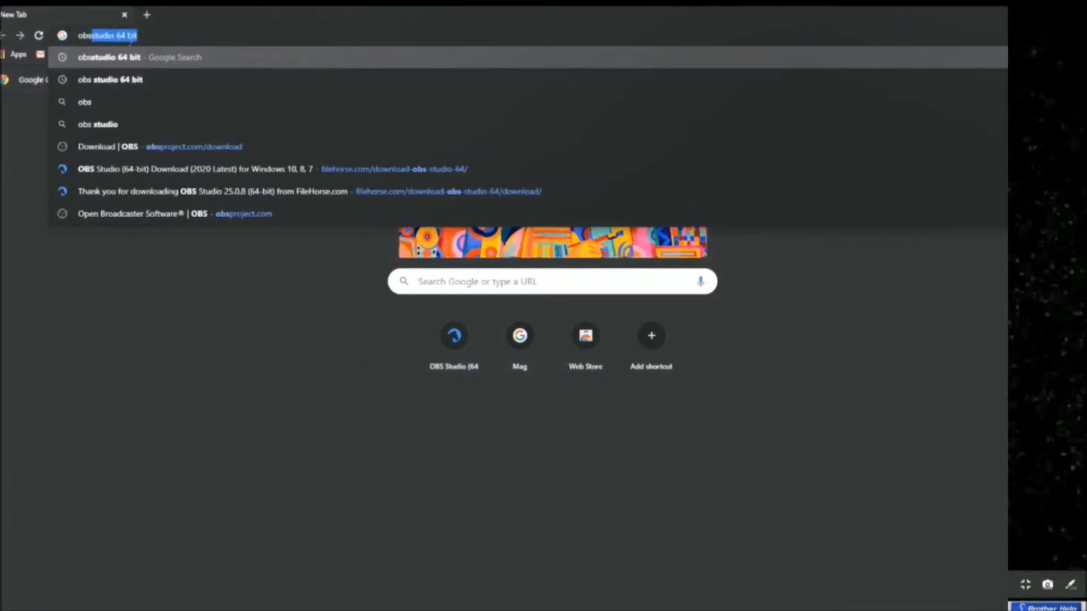
key(Return)
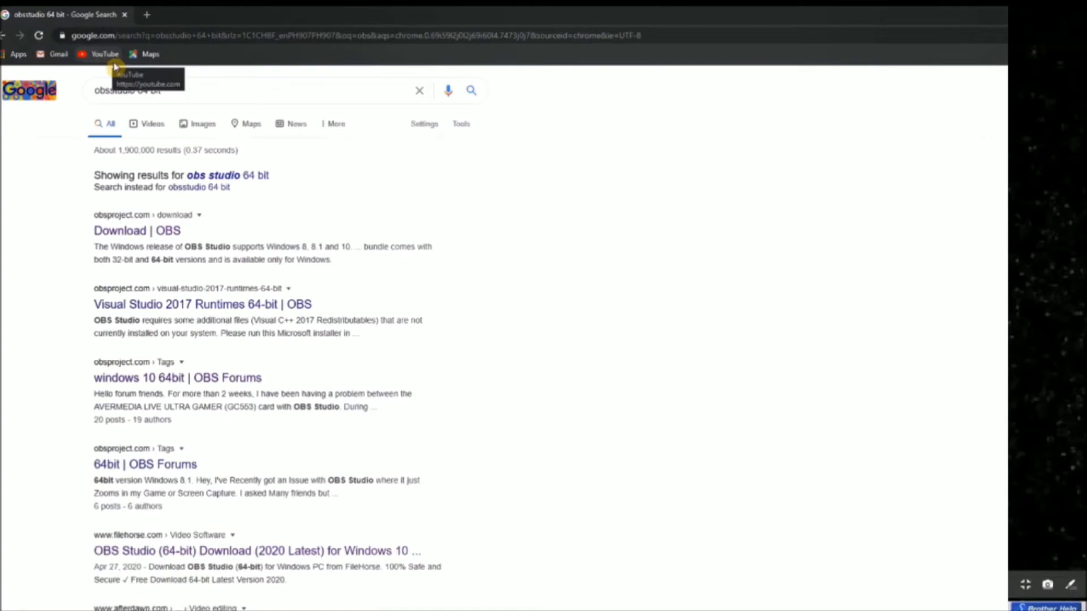
Check the official OBS download page, and open the FileHorse result for OBS Studio (64-bit) from the search results
click(141, 235)
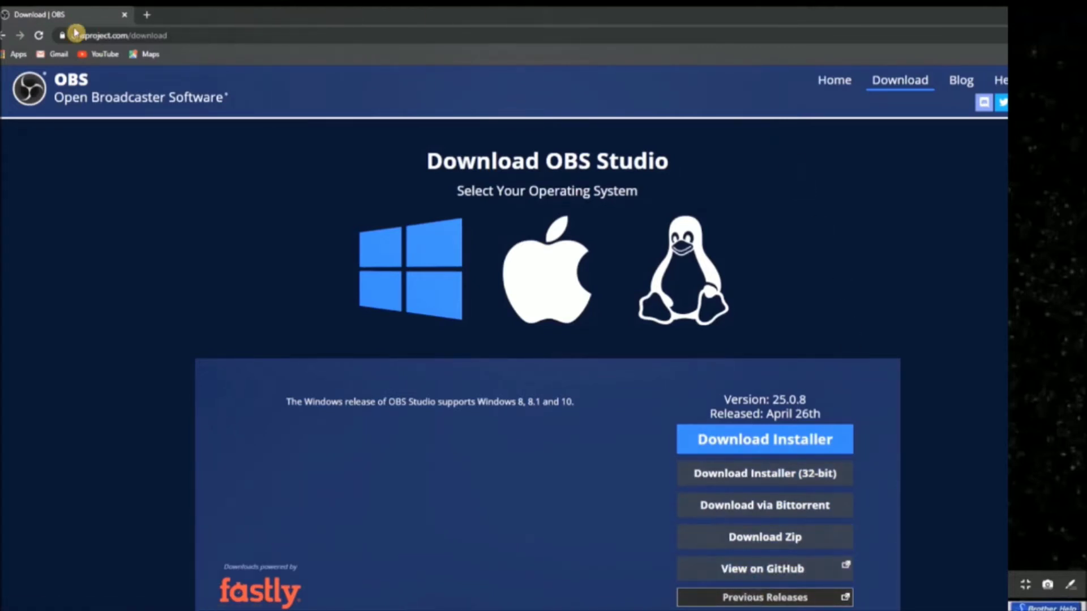
click(8, 41)
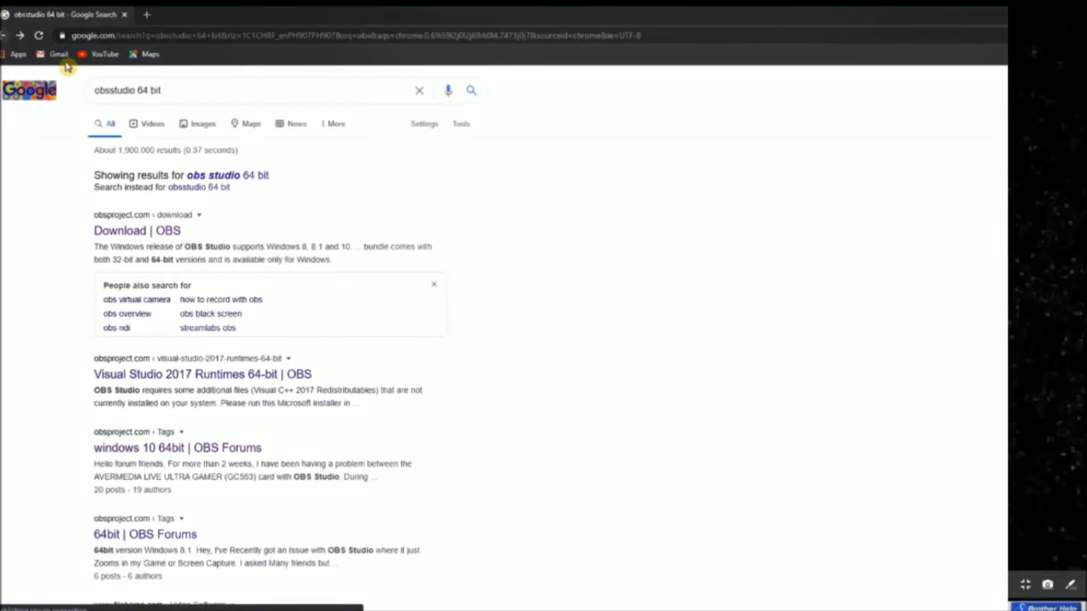
scroll(286, 244, down, 1)
scroll(293, 255, down, 4)
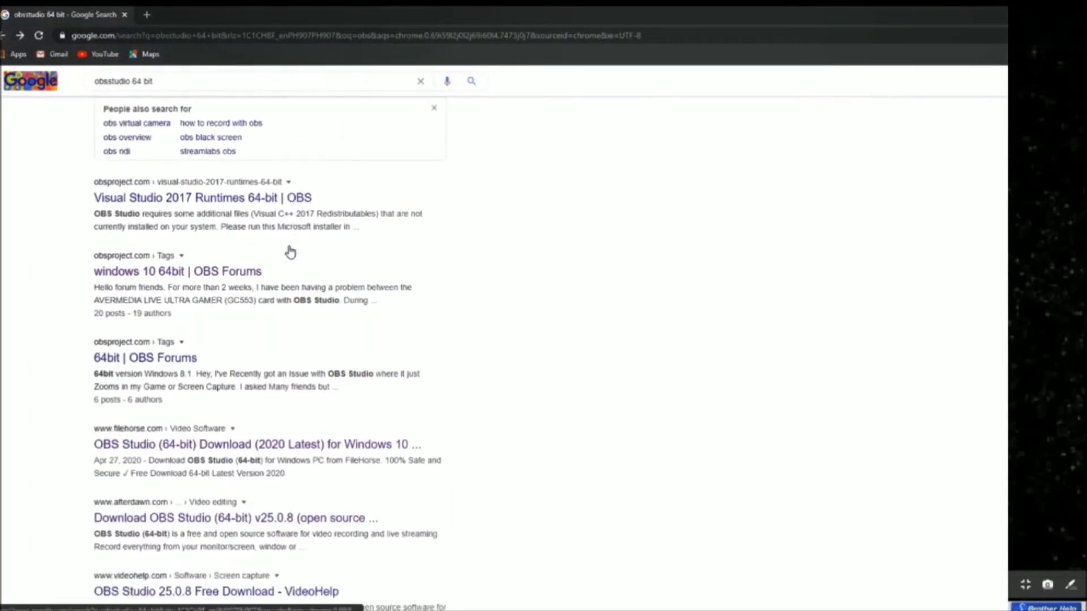
scroll(293, 255, down, 2)
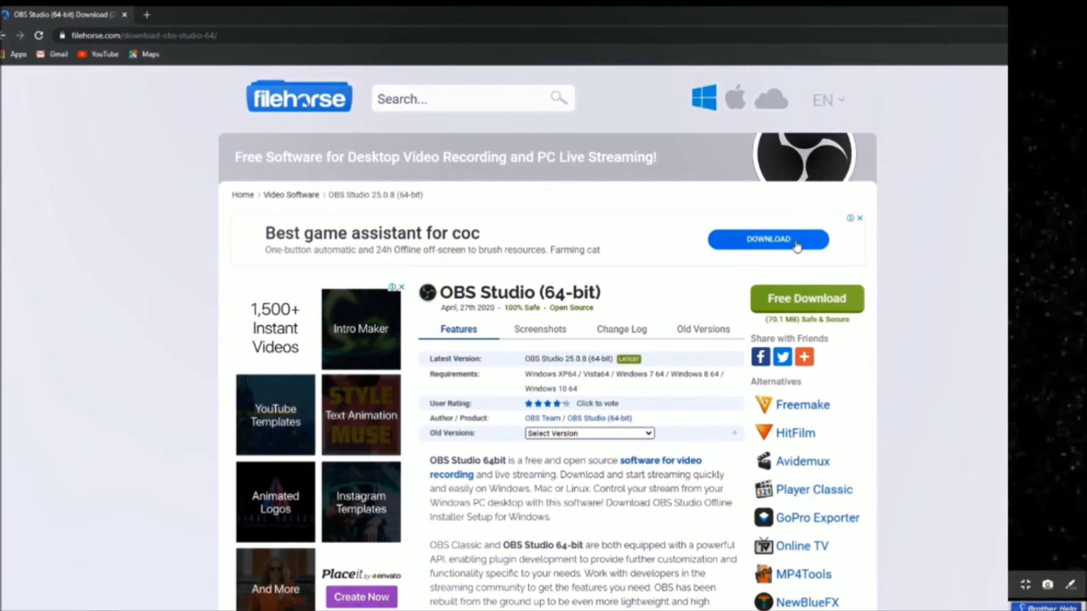
Start the free download of the OBS Studio 25.0.8 (64-bit) installer from FileHorse
click(796, 306)
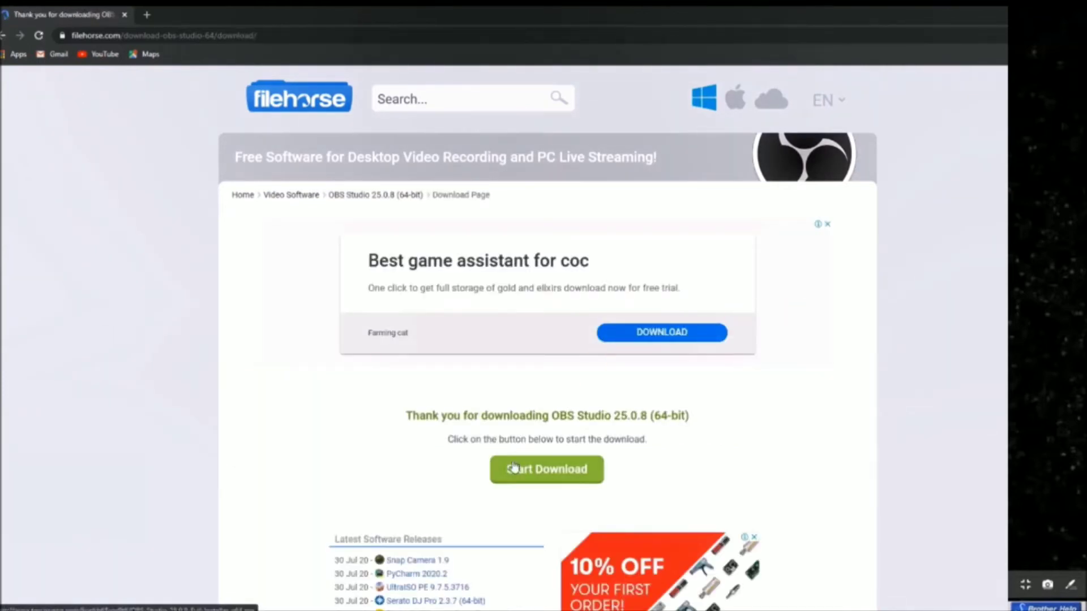
click(519, 480)
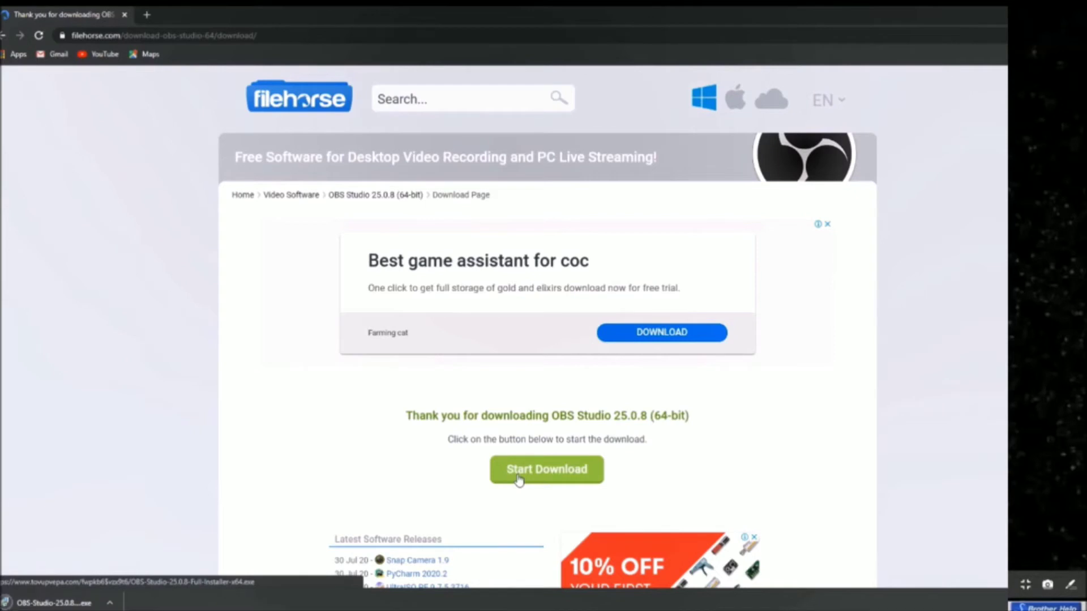
click(12, 600)
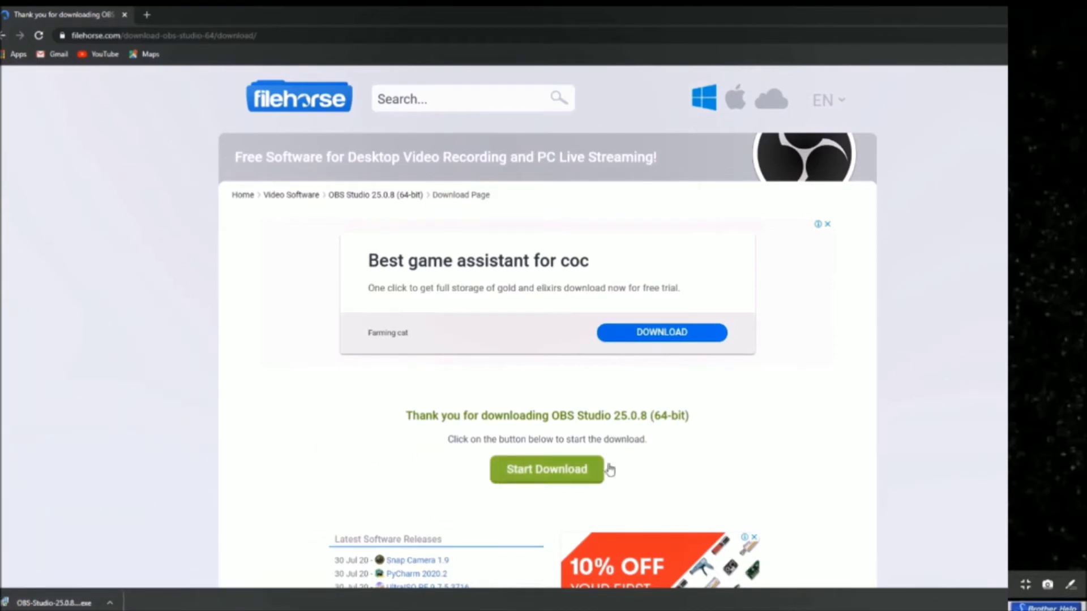
Run OBS-Studio-25.0.8-Full-Installer-x64 from the "OBS - application 64 bit" folder in Downloads
key(super+d)
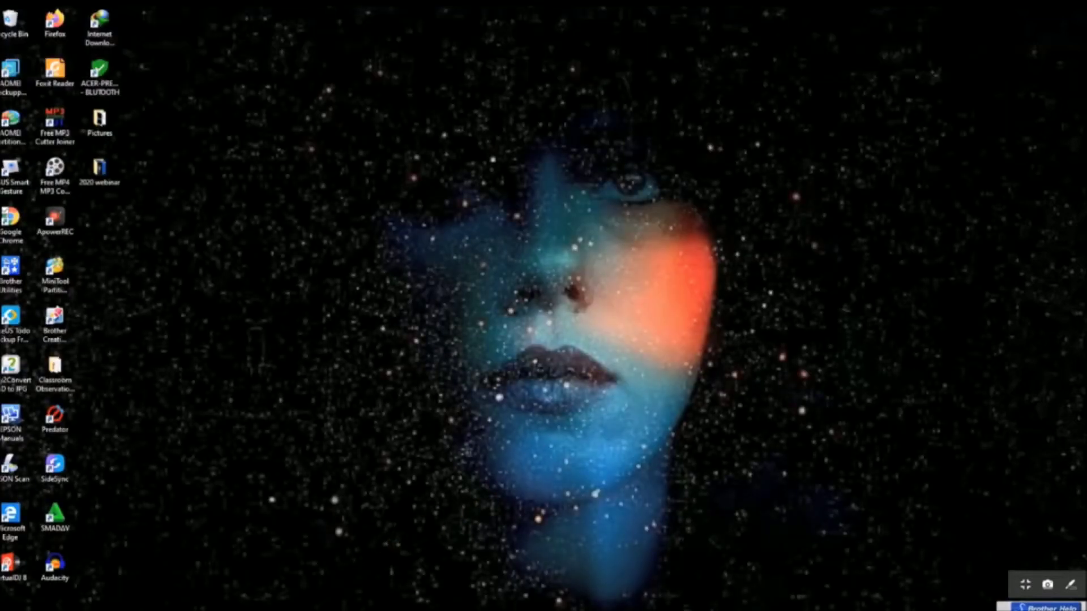
key(super+e)
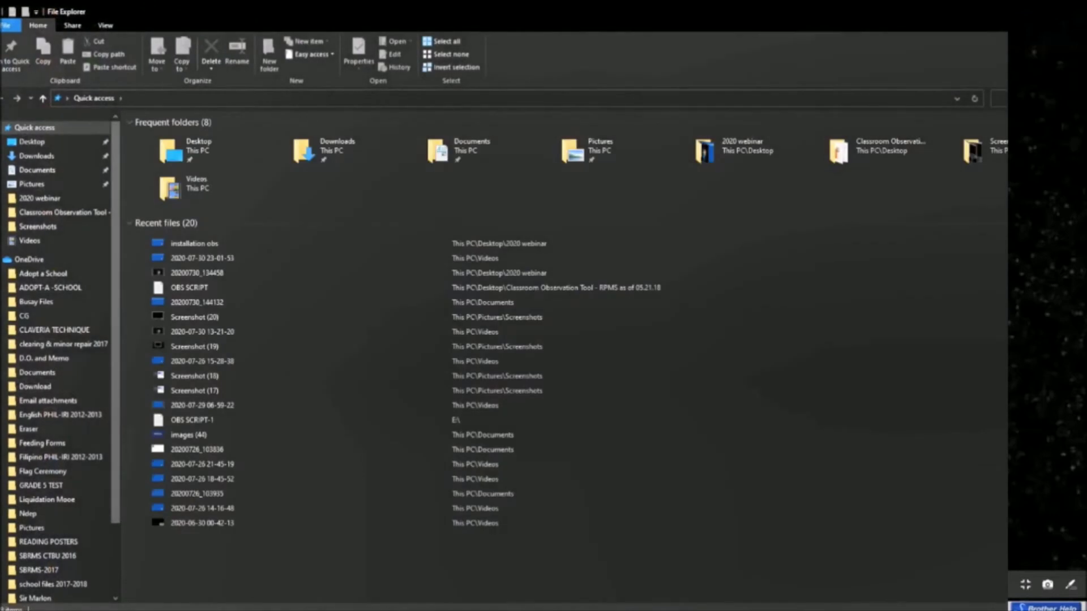
click(64, 160)
click(243, 214)
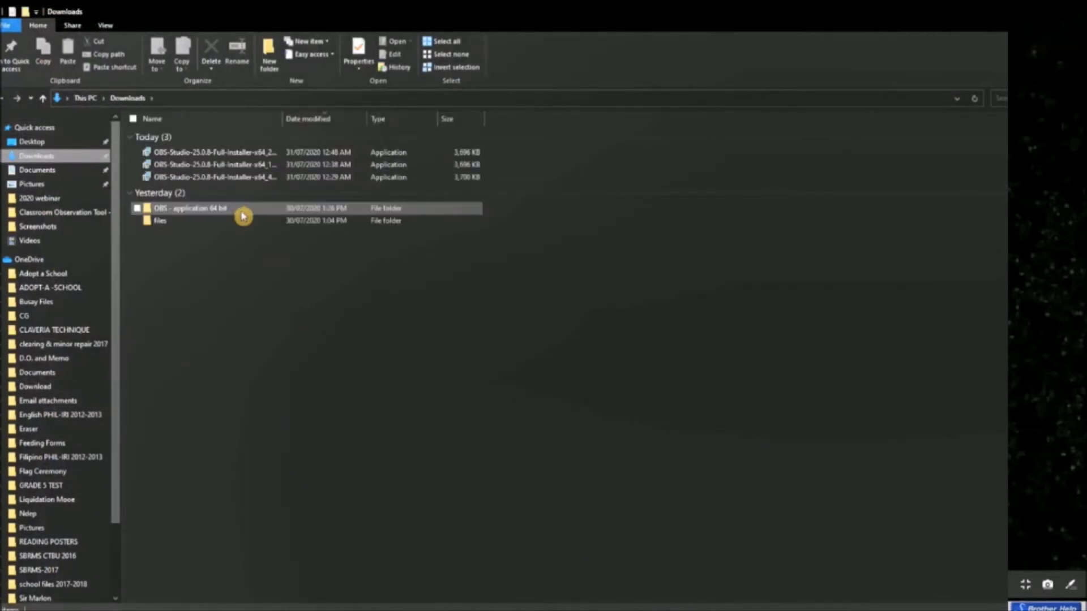
double_click(243, 216)
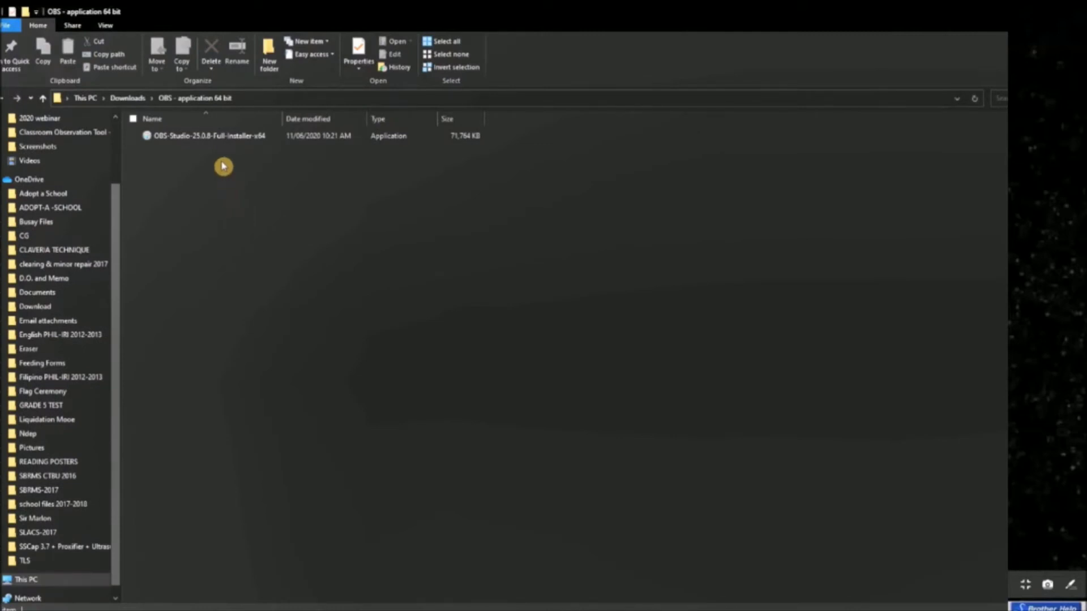
click(222, 144)
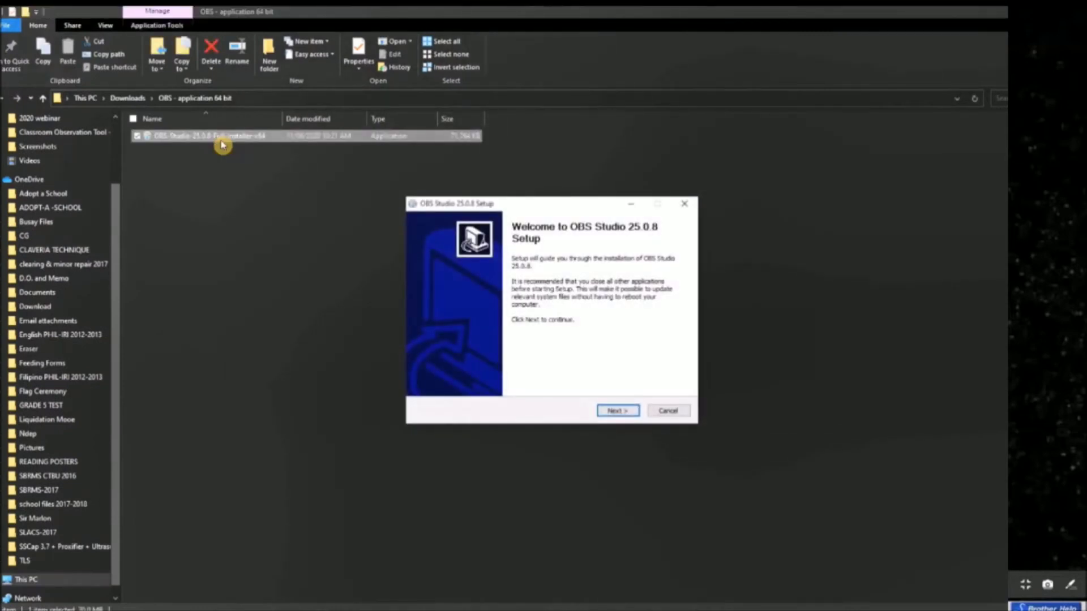
Accept the license terms, install OBS Studio 25.0.8 with the default options, and finish setup with the program launching
click(619, 415)
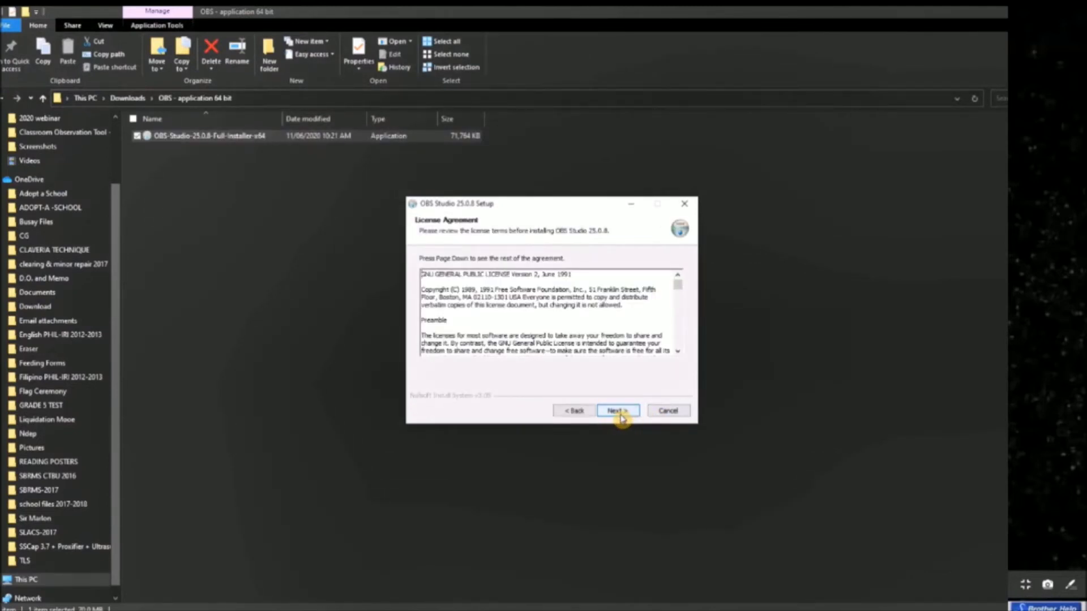
click(621, 415)
click(618, 411)
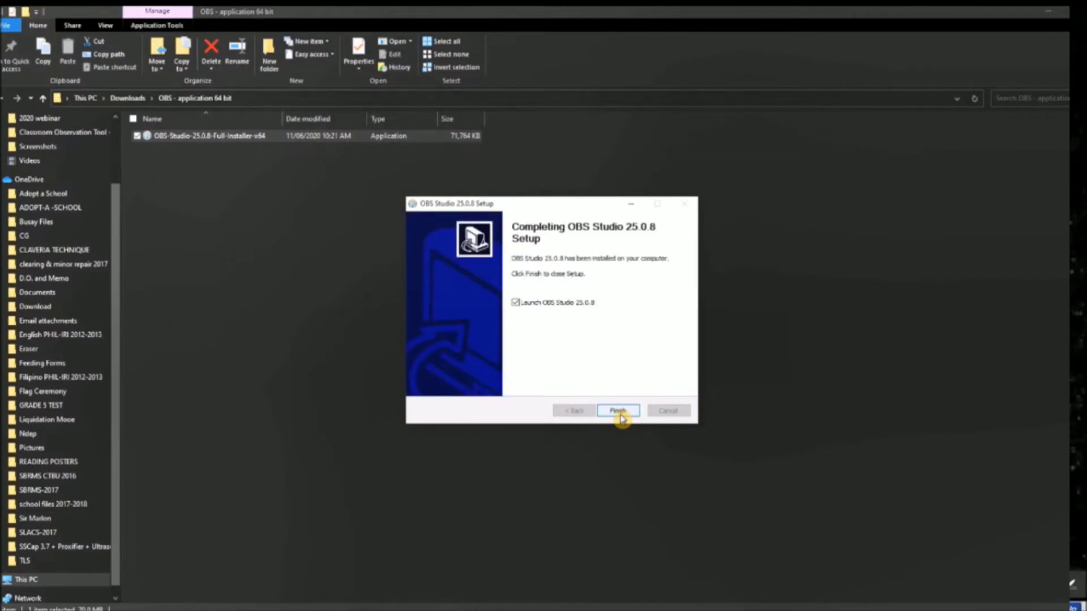
click(619, 412)
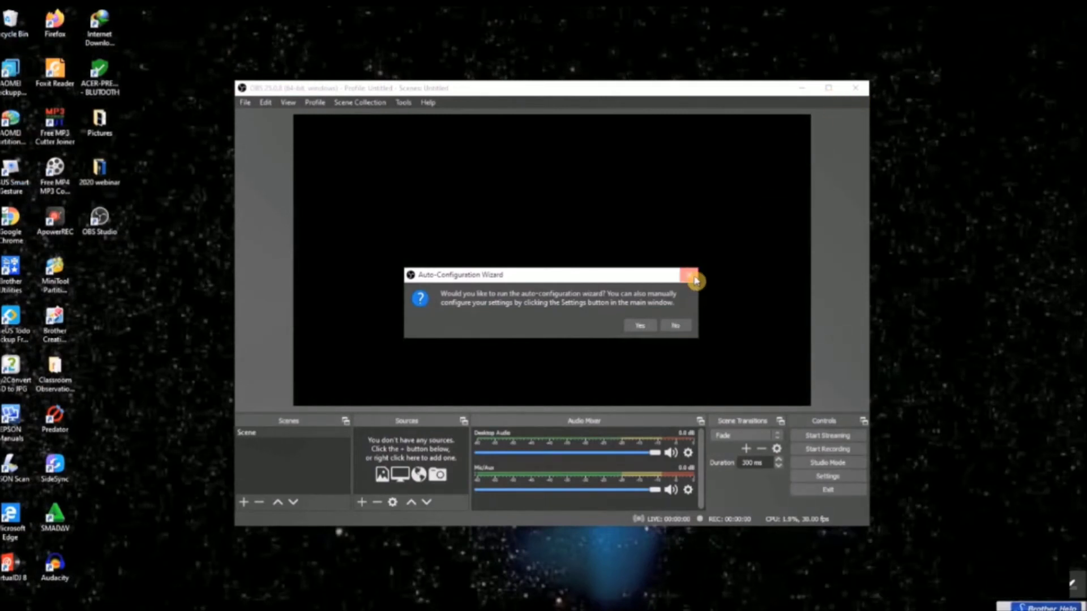
Decline the auto-configuration wizard and close OBS Studio
click(682, 328)
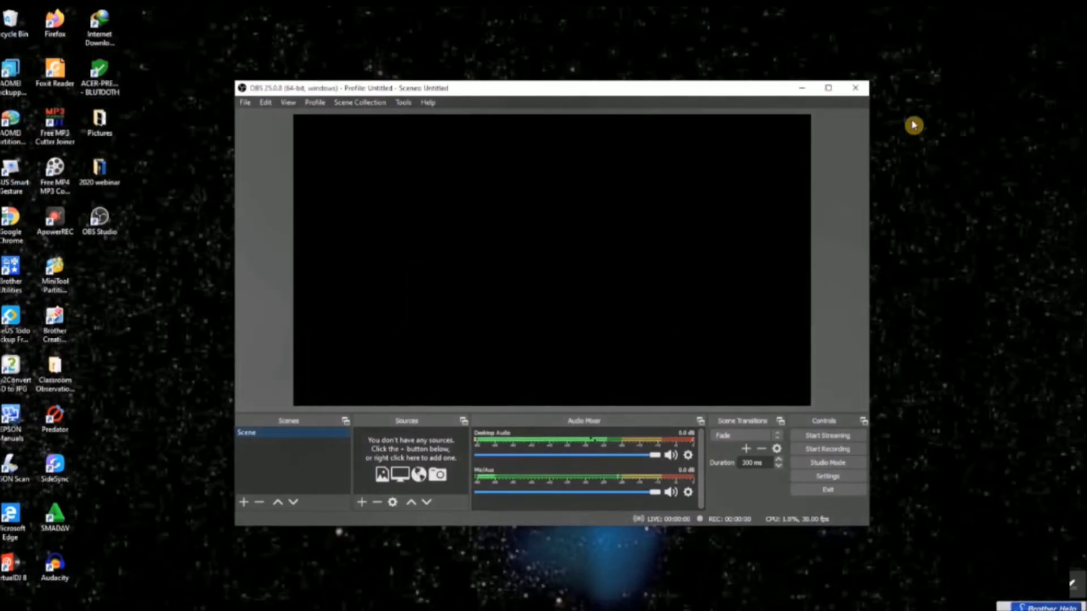
click(854, 88)
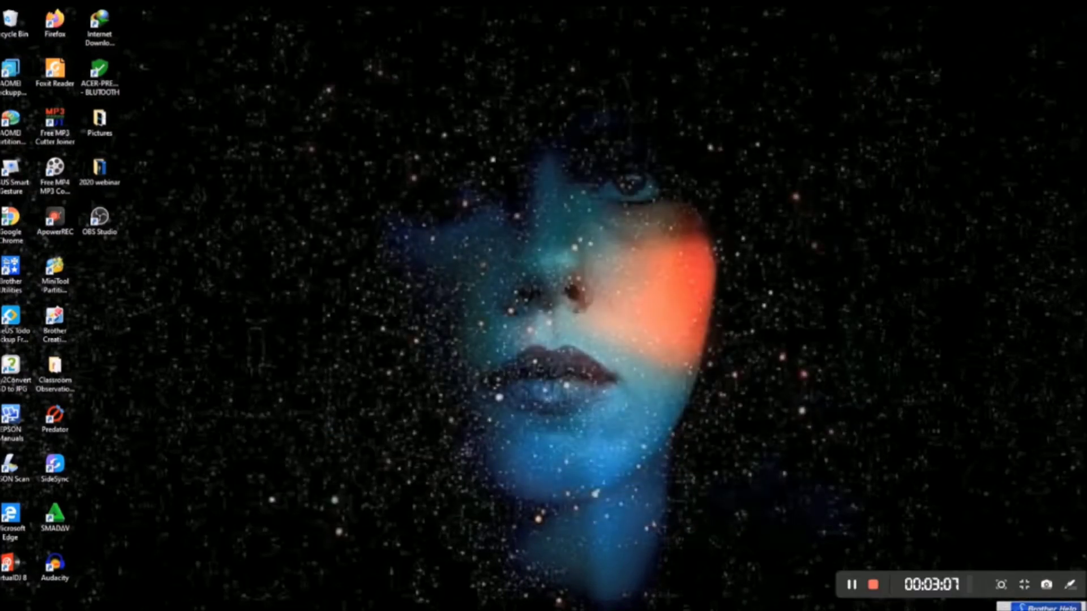
Open the Graphics settings page from the Display section of Windows Settings
key(super+a)
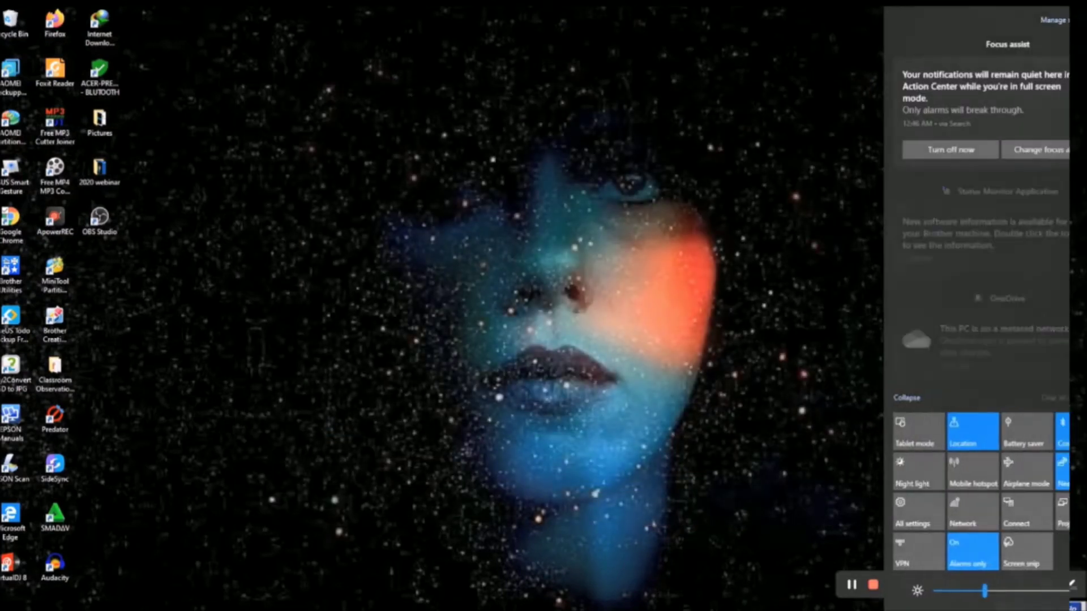
click(935, 520)
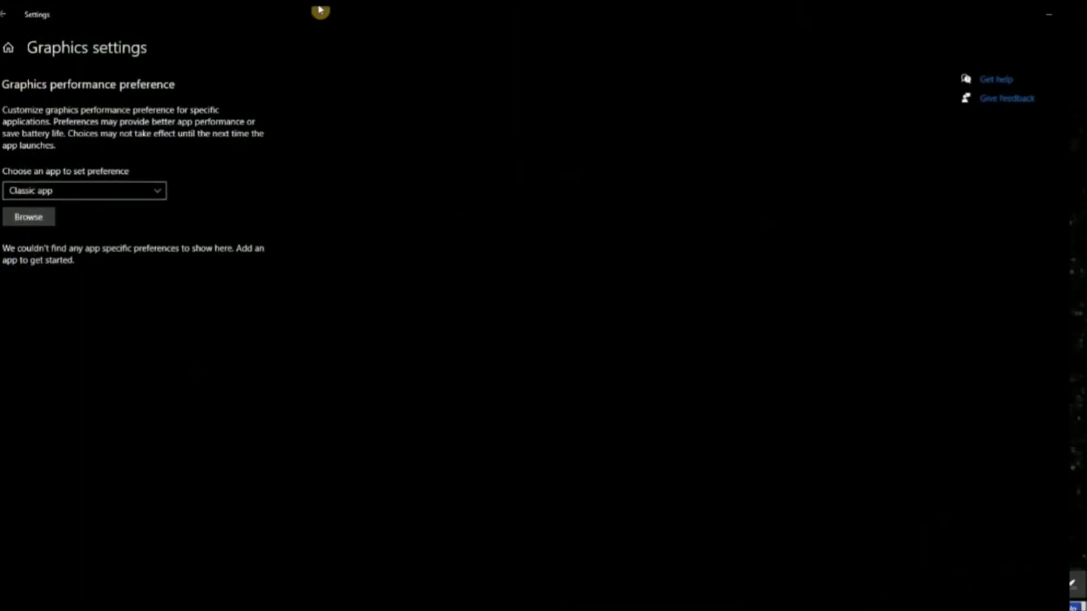
click(3, 22)
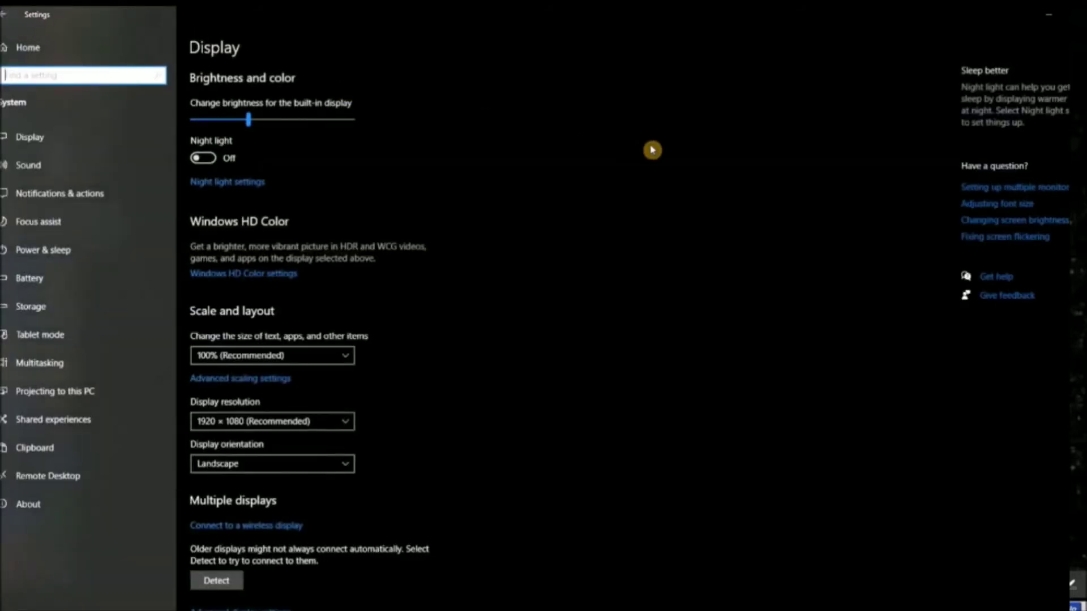
scroll(566, 181, down, 3)
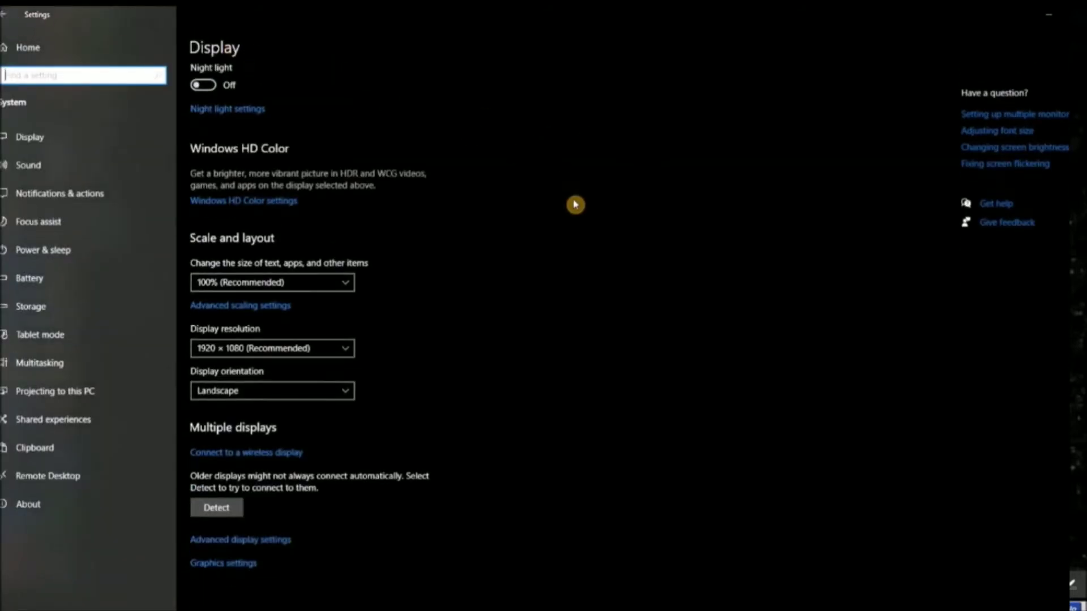
click(223, 566)
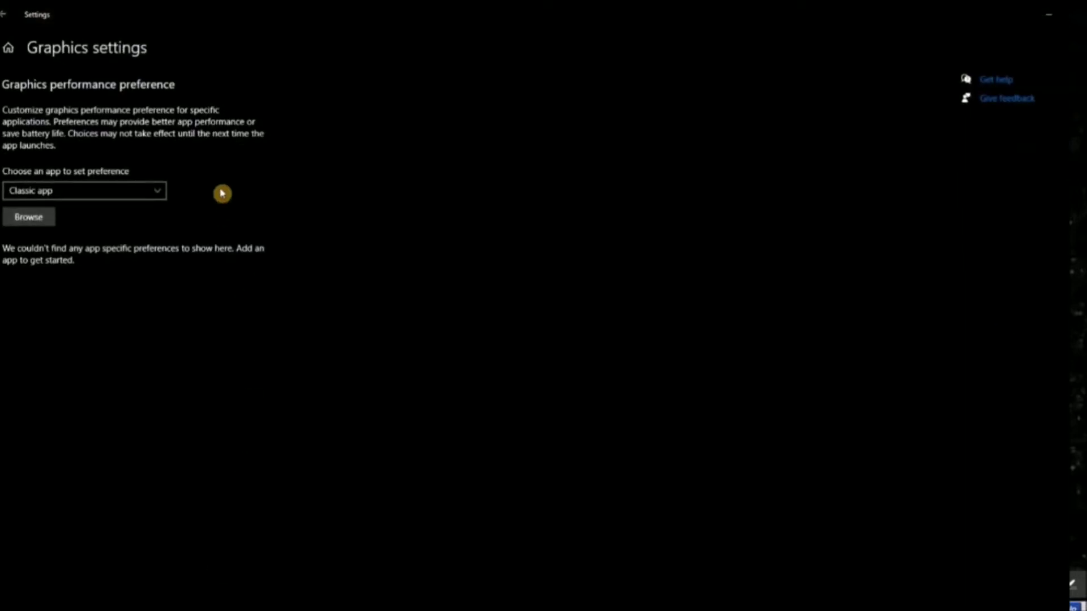
Start adding a classic app to the graphics preferences and browse to Program Files on the Acer (C:) drive
click(35, 217)
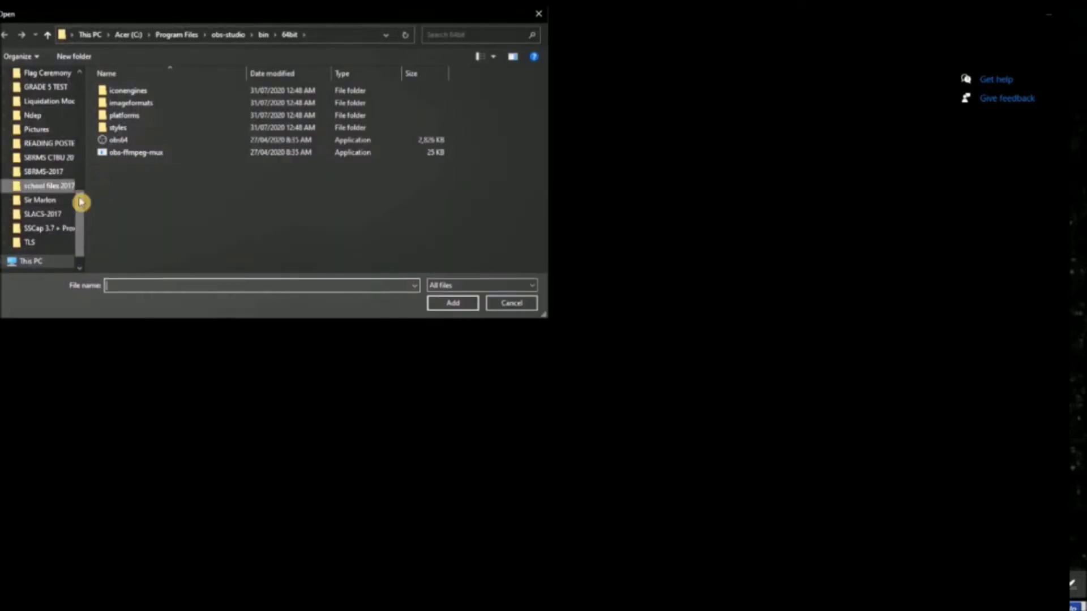
key(alt+Up)
key(alt+Up)
key(alt+Up)
key(alt+Up)
scroll(250, 186, up, 1)
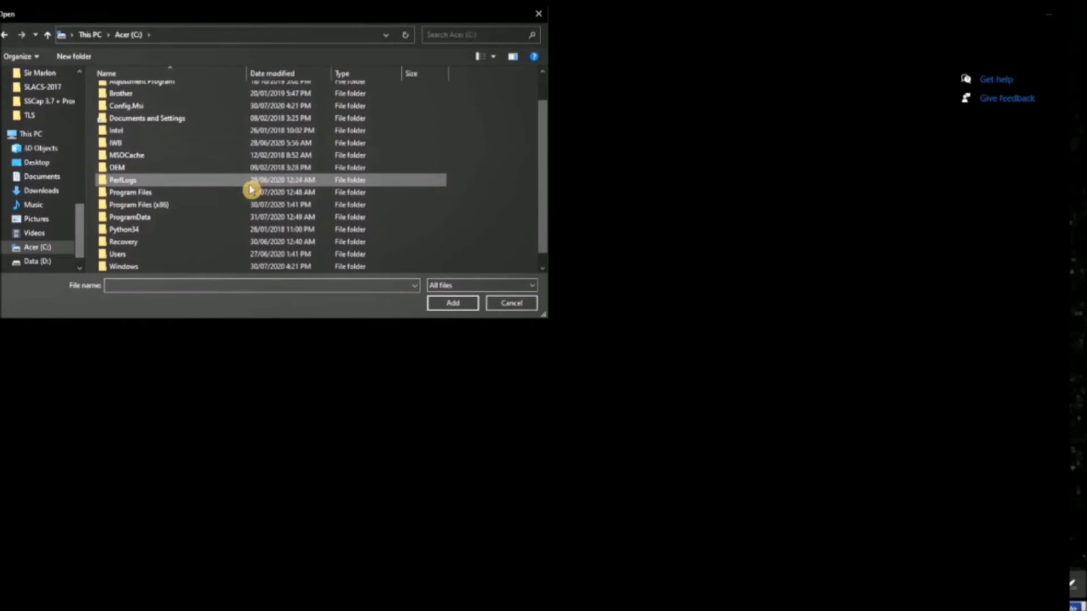
click(224, 209)
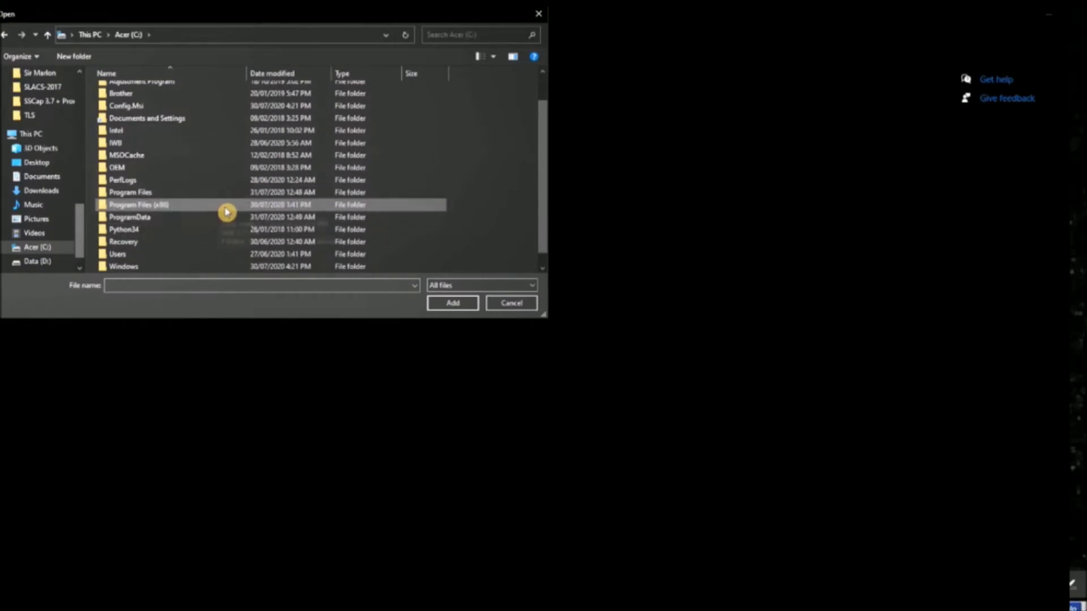
double_click(203, 194)
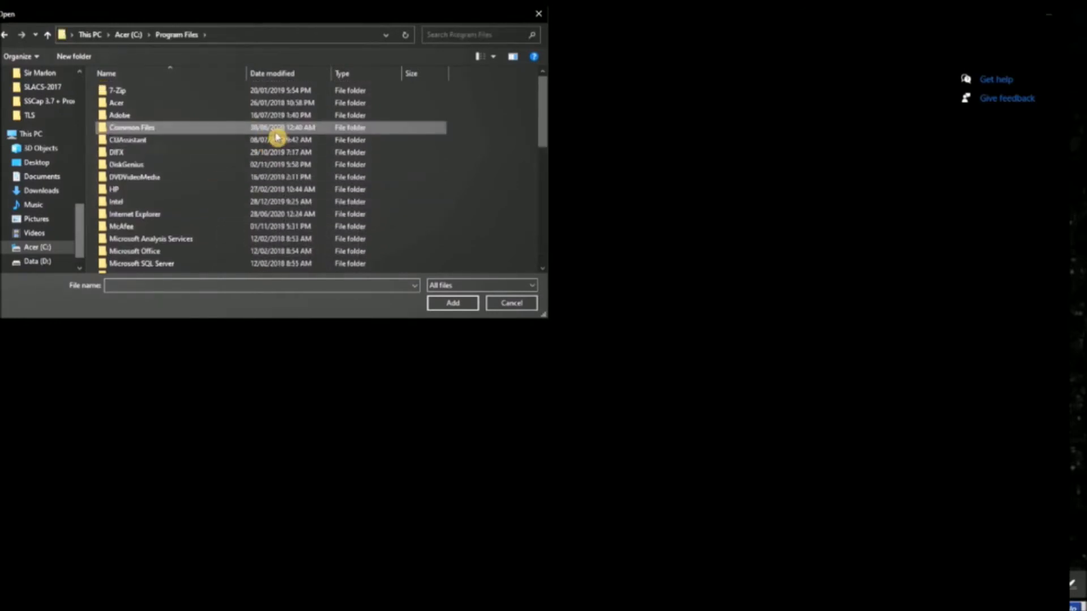
Add obs64 from obs-studio\bin\64bit to the graphics preferences and save it with the System default preference
scroll(283, 156, down, 3)
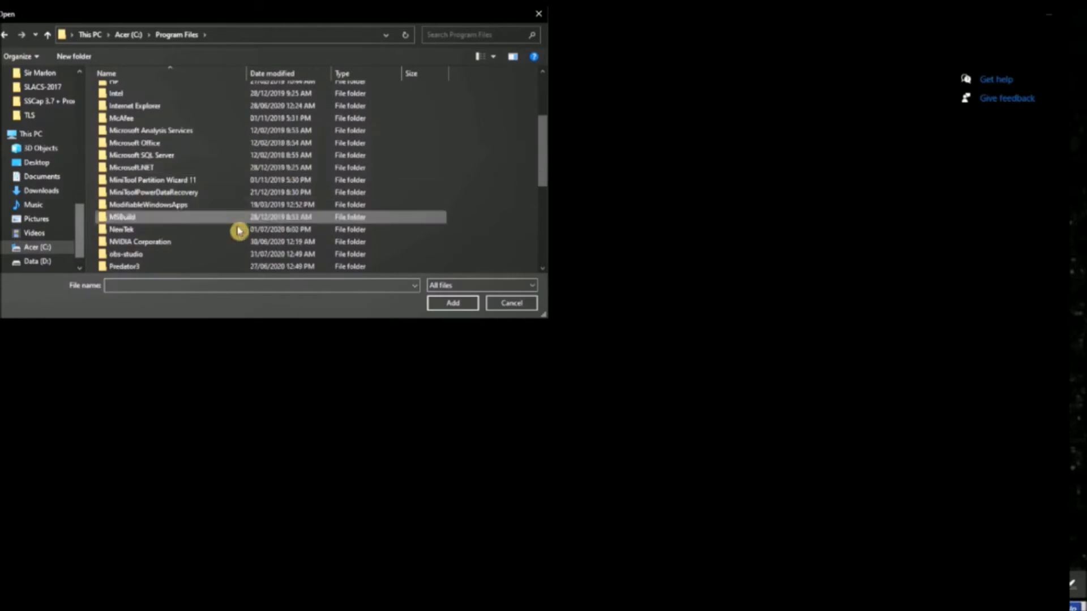
double_click(194, 255)
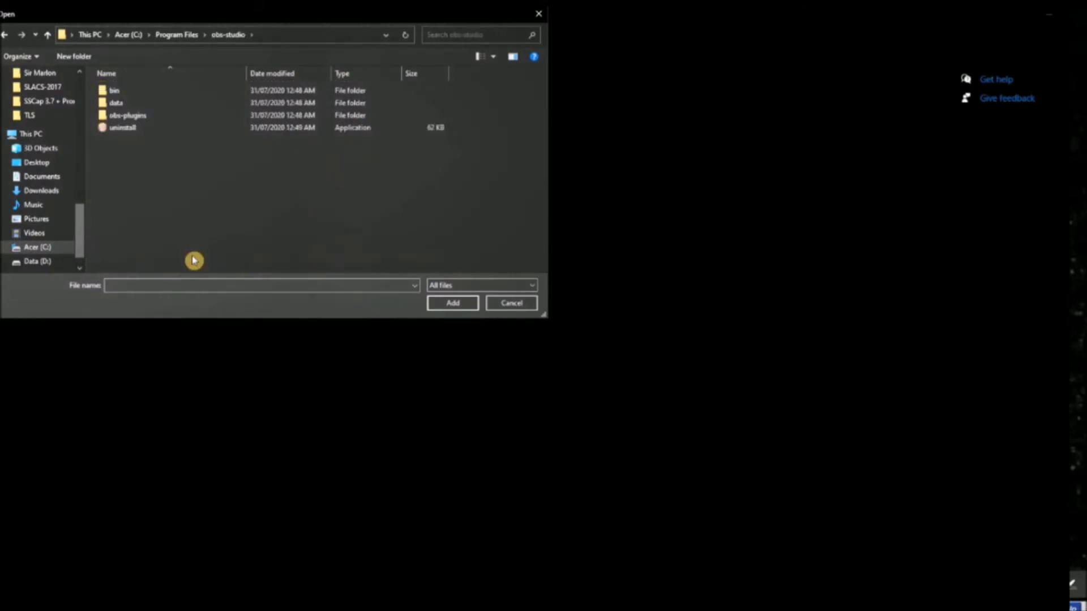
double_click(193, 93)
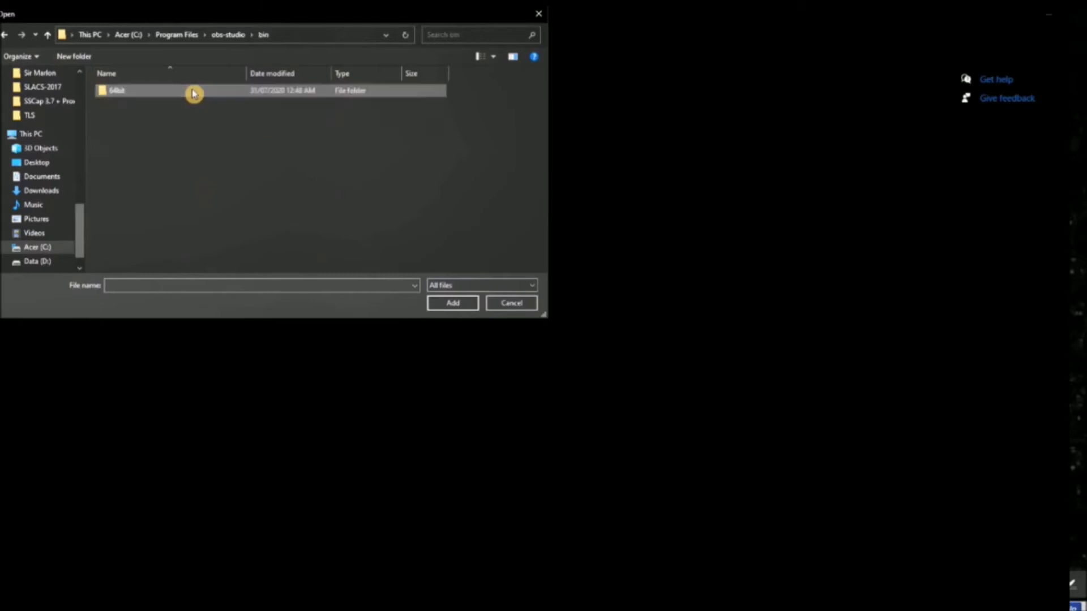
double_click(193, 93)
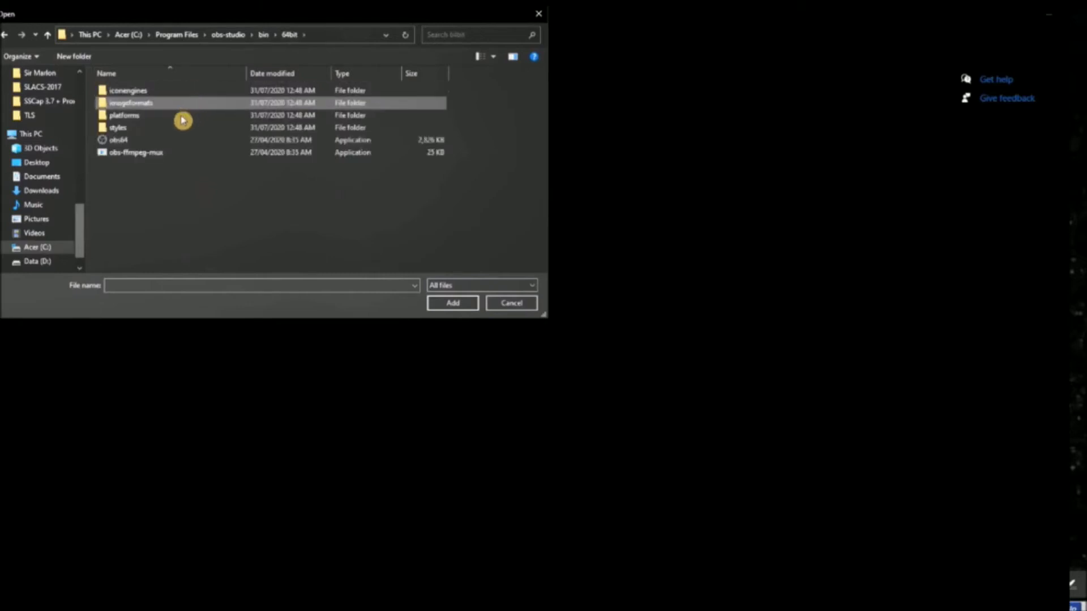
click(176, 143)
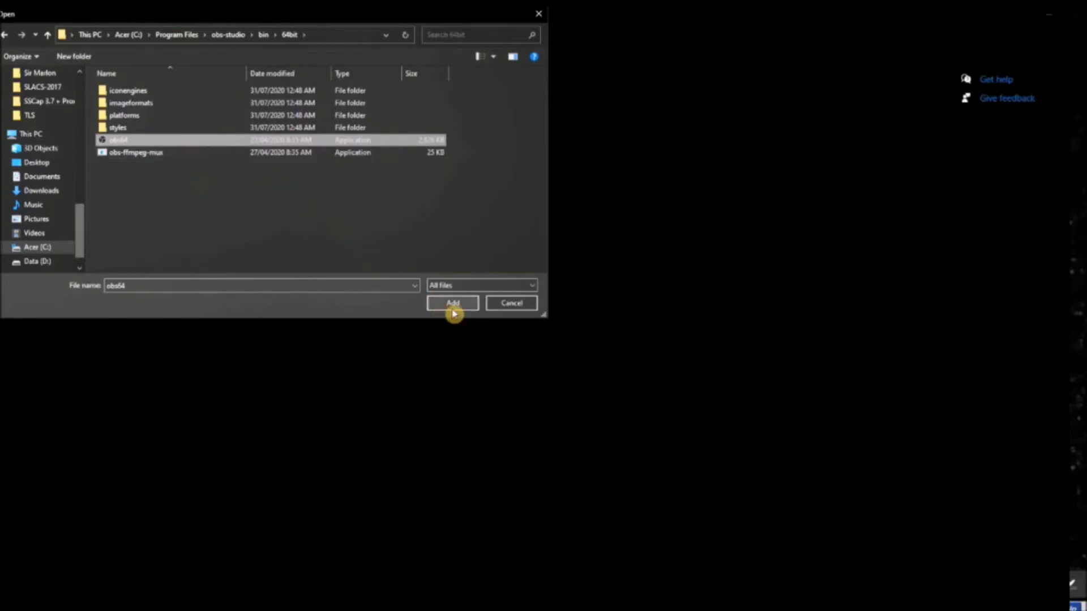
click(453, 304)
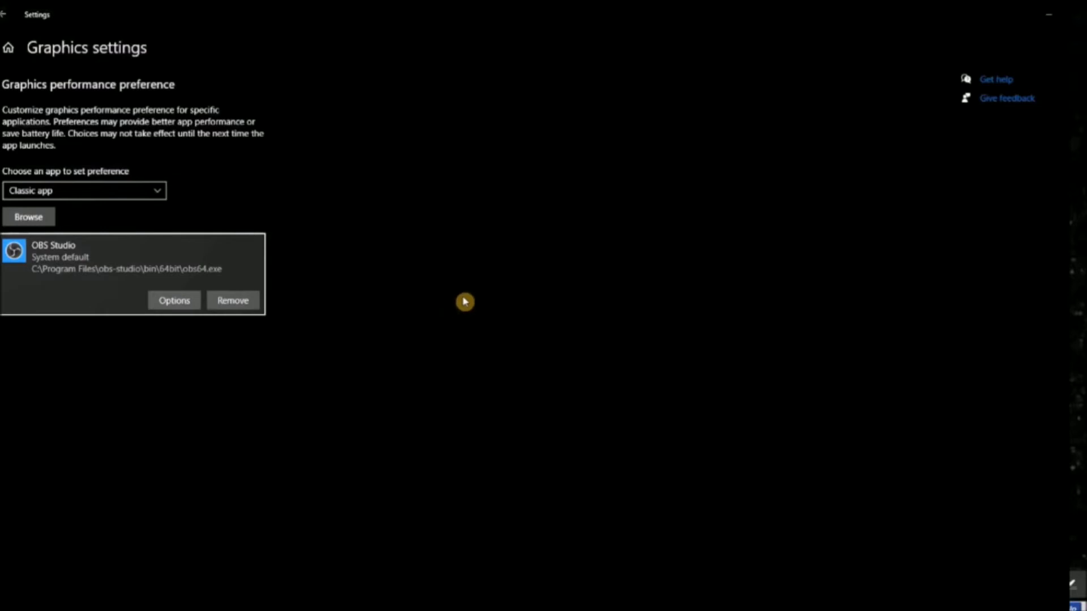
click(178, 310)
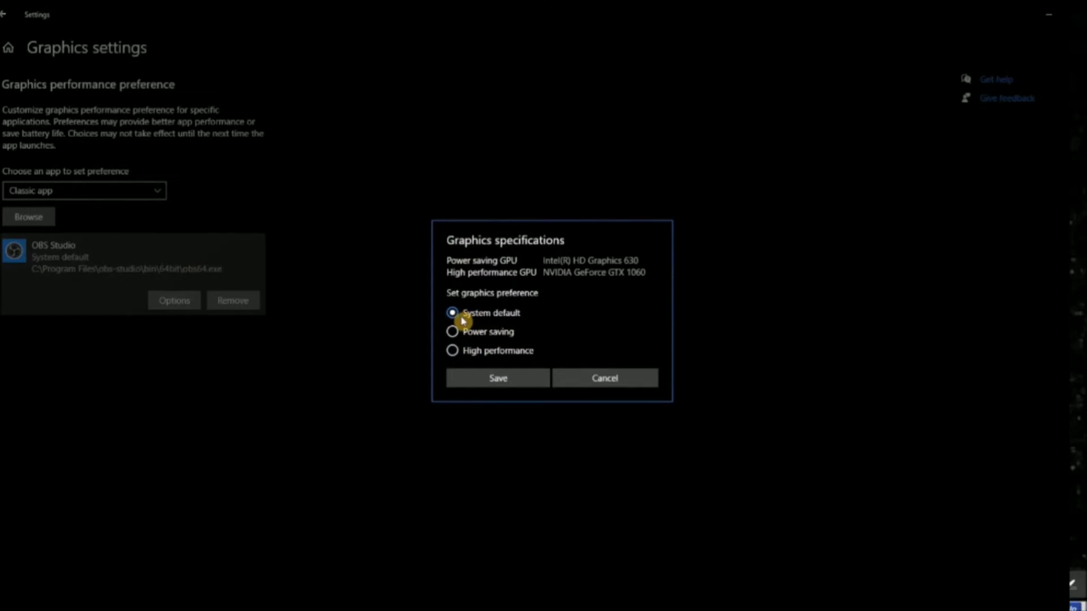
click(502, 381)
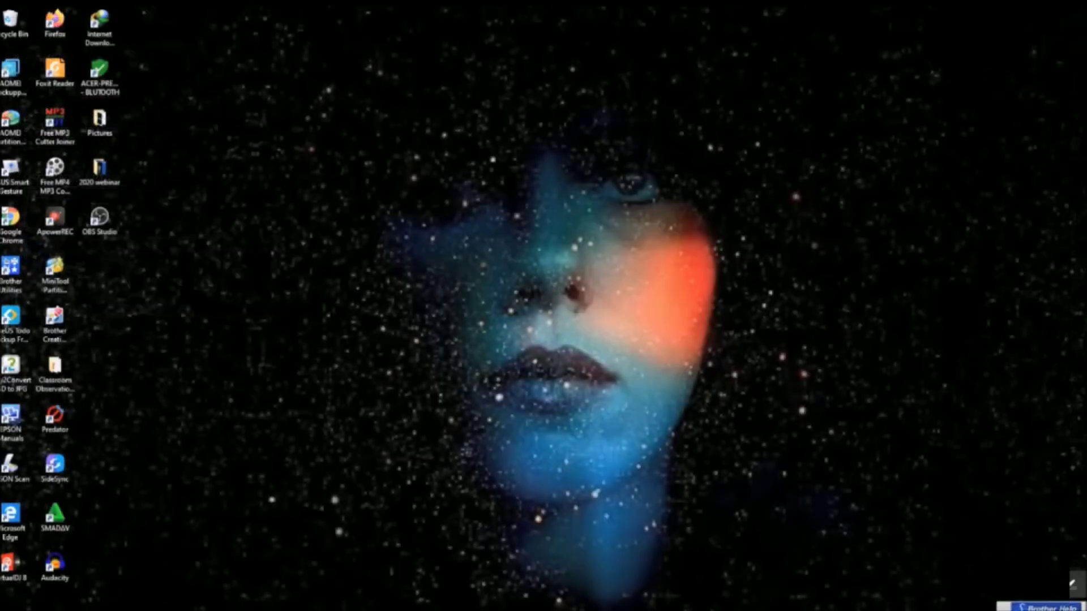
Launch OBS Studio from its desktop shortcut with the High-performance NVIDIA processor
right_click(108, 230)
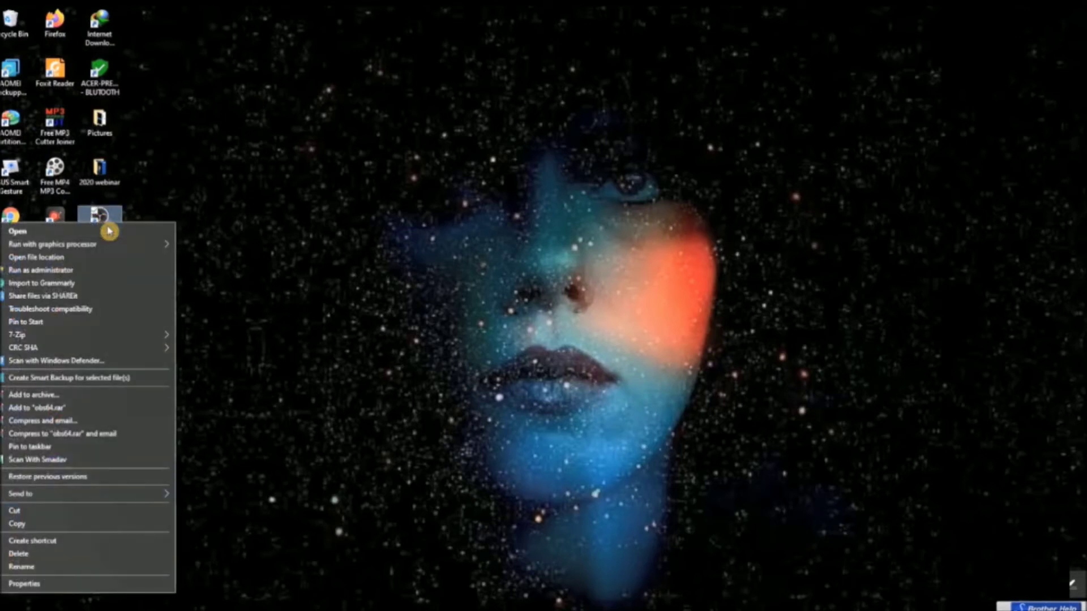
mouse_move(109, 244)
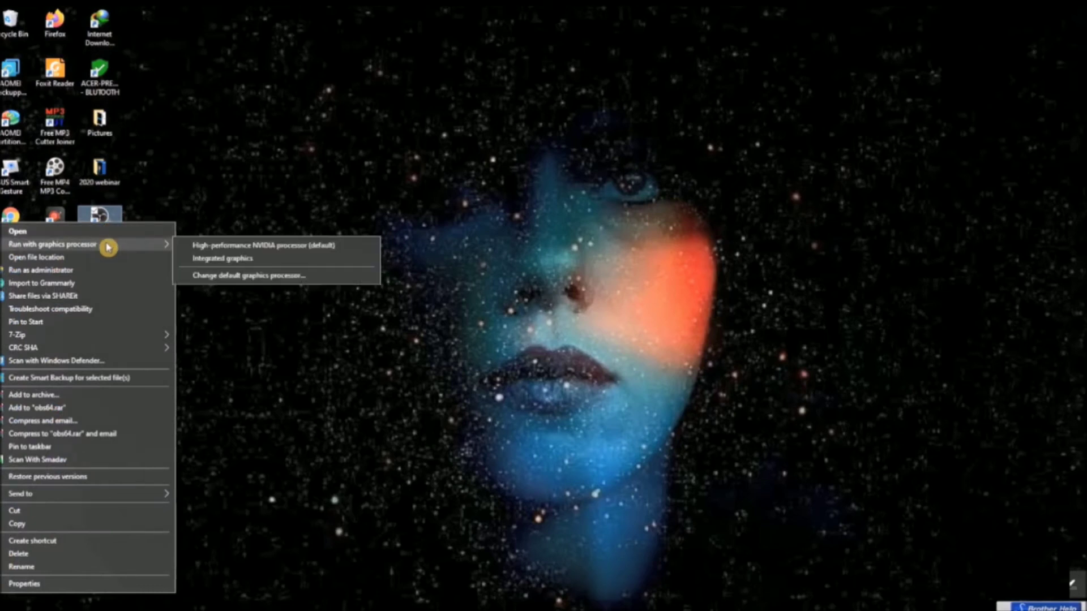
click(316, 246)
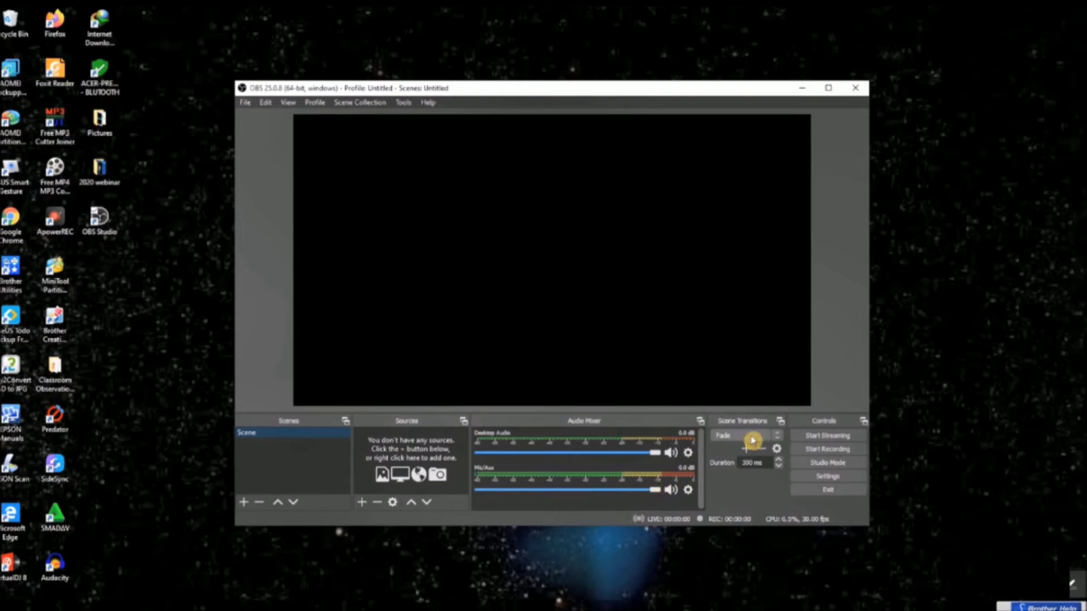
click(61, 235)
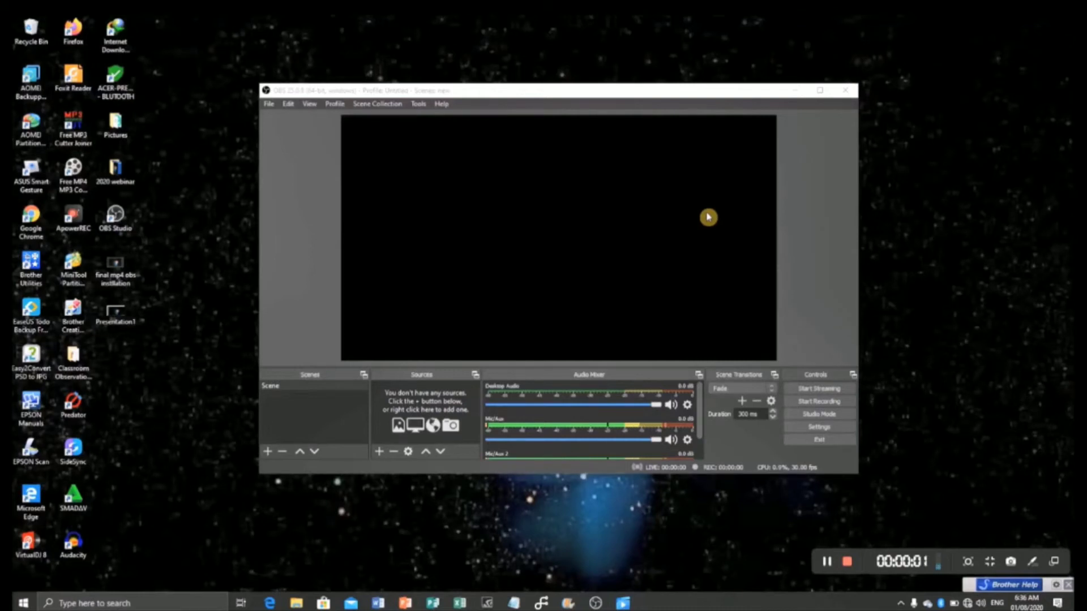
Create a new OBS profile named New
click(336, 108)
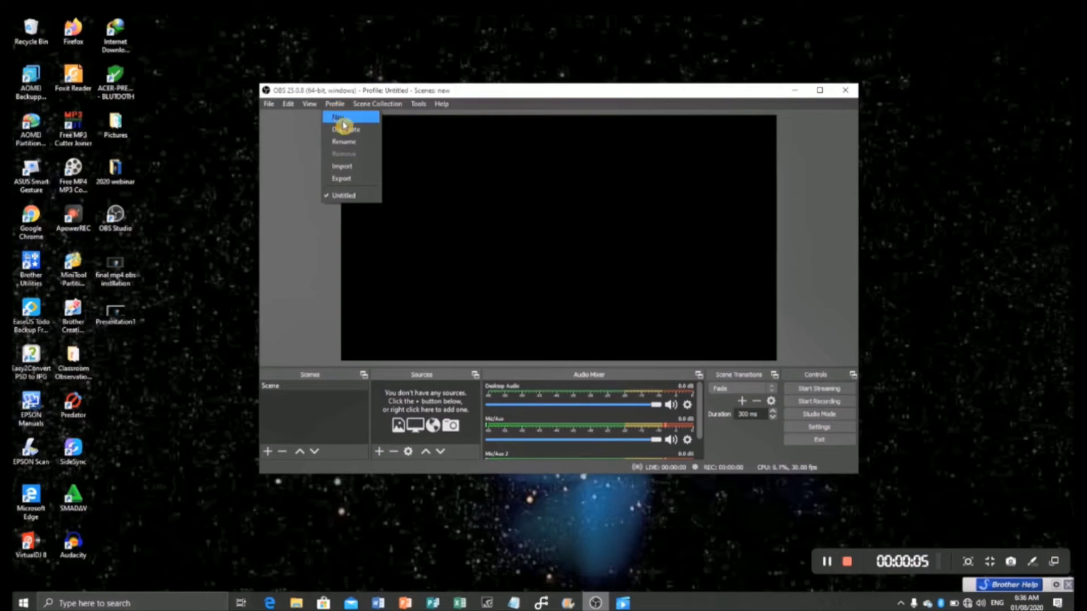
click(342, 117)
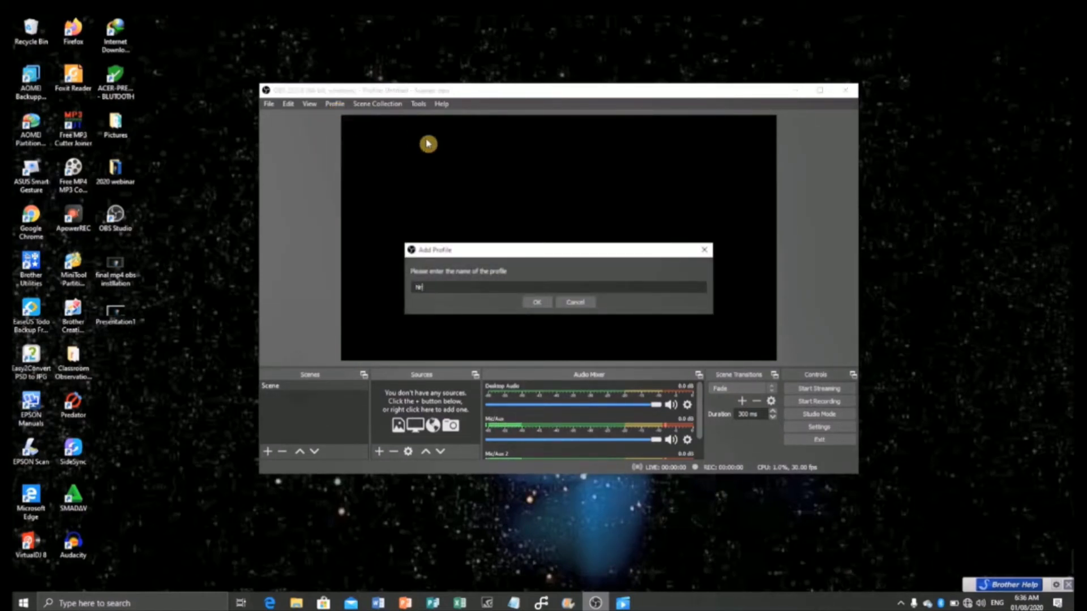
key(BackSpace)
text(w)
click(548, 303)
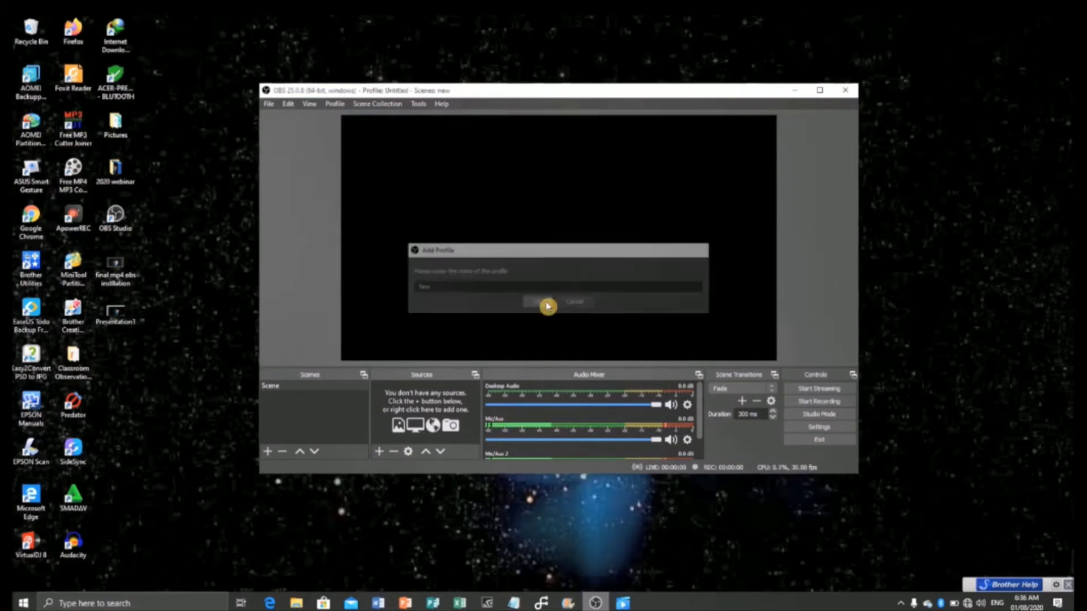
click(391, 106)
click(390, 198)
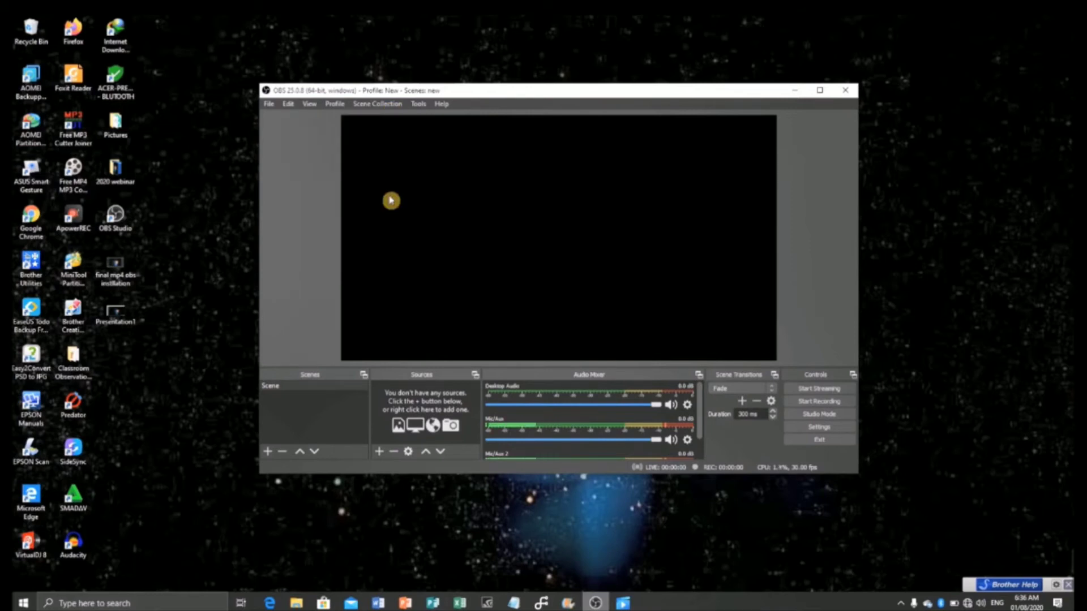
In the OBS audio settings, choose a 44.1 kHz sample rate and Stereo channels
click(276, 106)
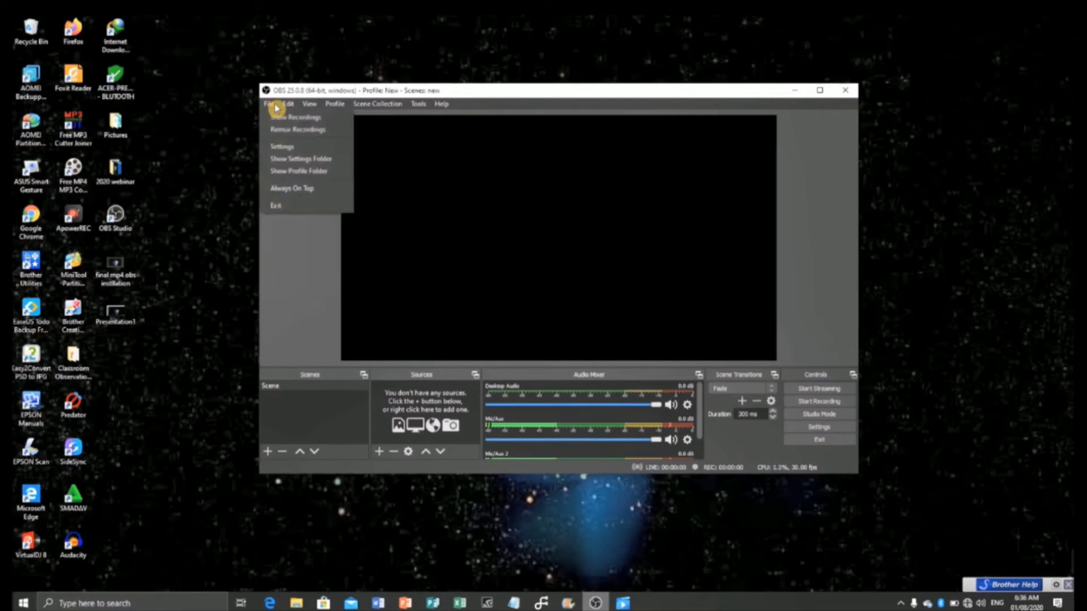
click(281, 148)
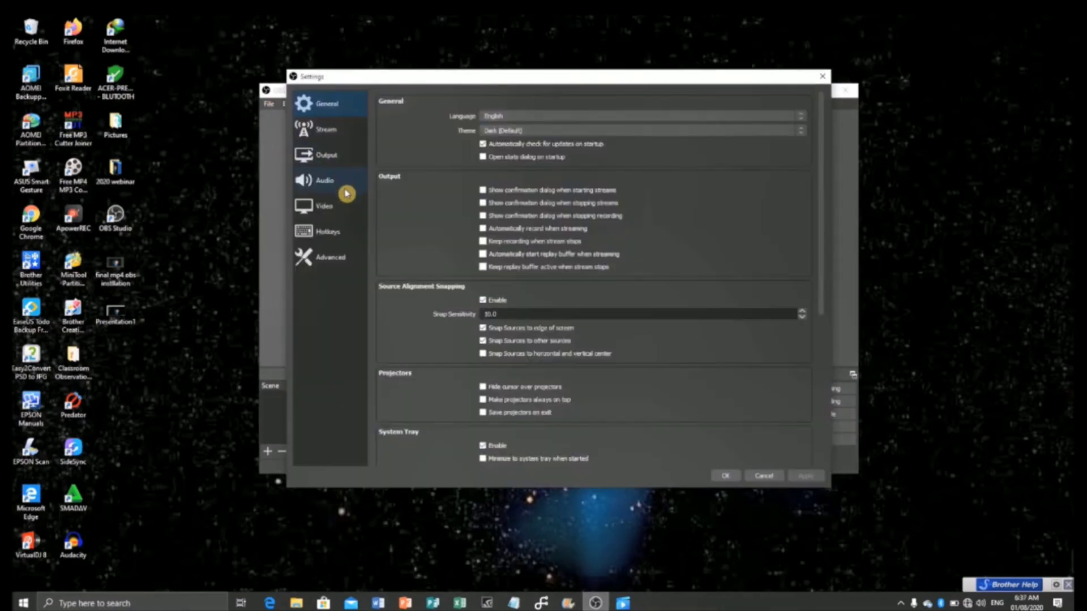
click(346, 191)
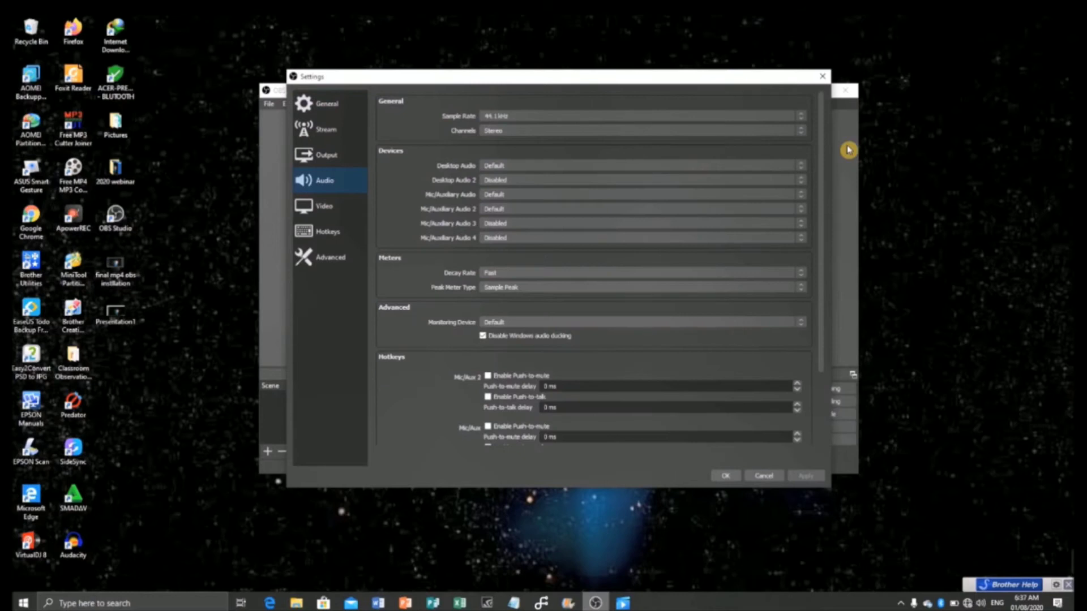
click(806, 121)
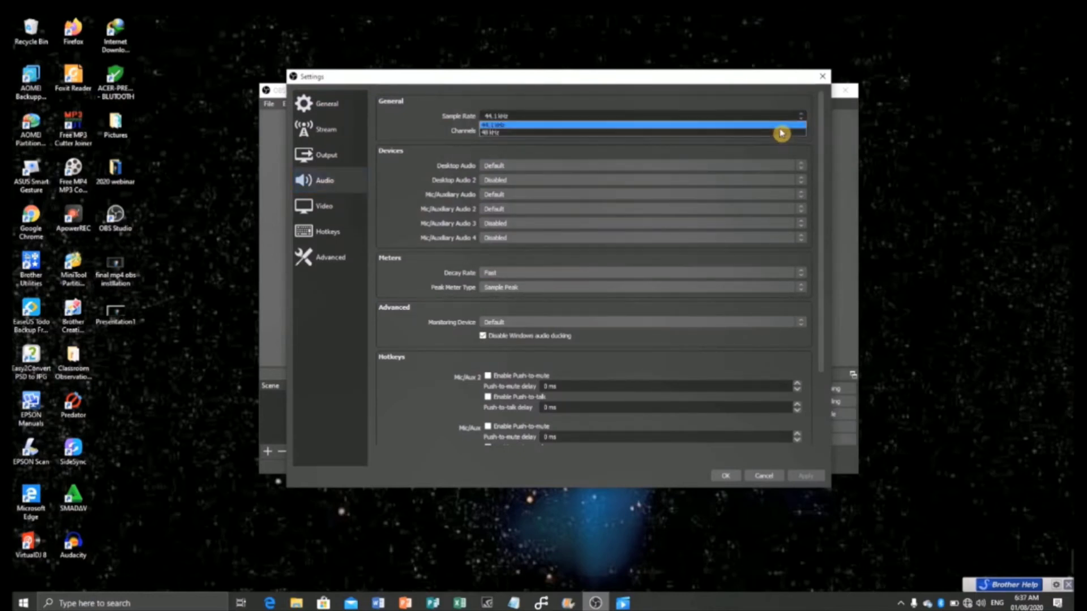
click(780, 126)
click(790, 131)
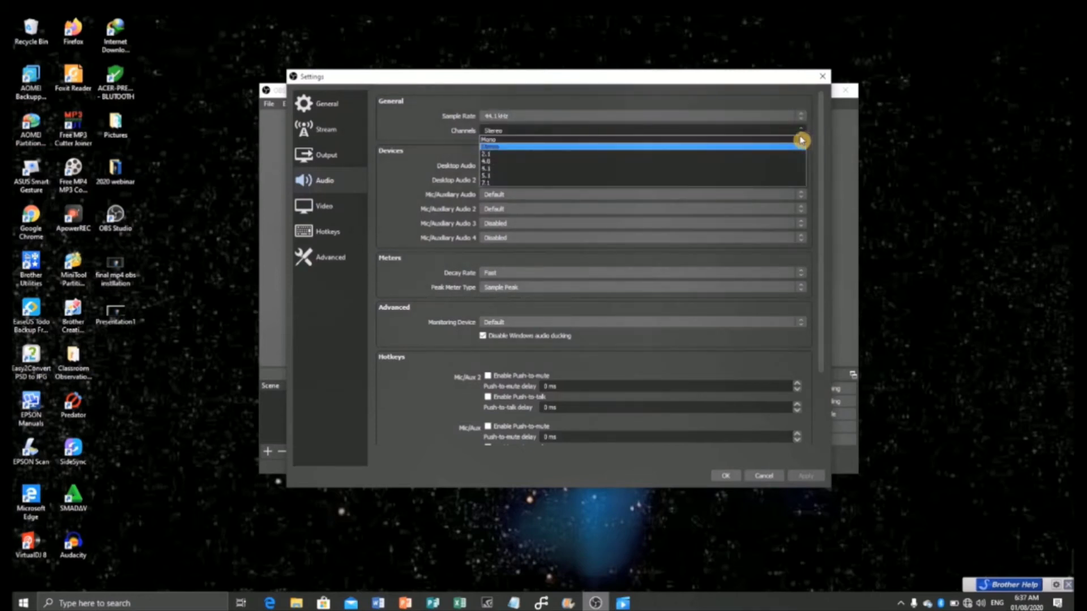
click(717, 147)
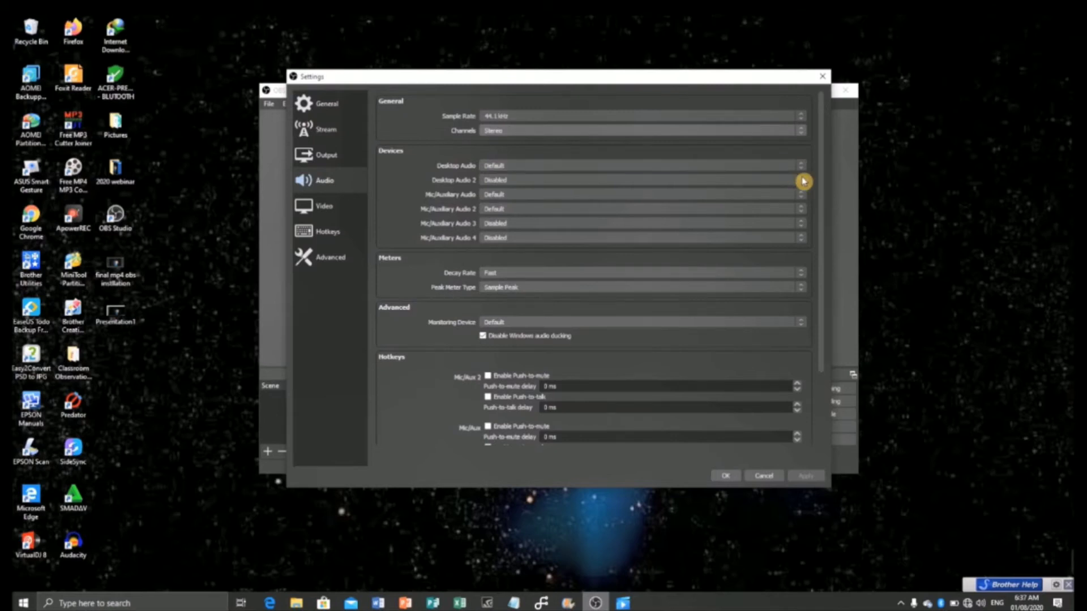
Set Desktop Audio, Mic/Auxiliary Audio and Mic/Auxiliary Audio 2 to Disabled, then apply and close the settings
click(803, 167)
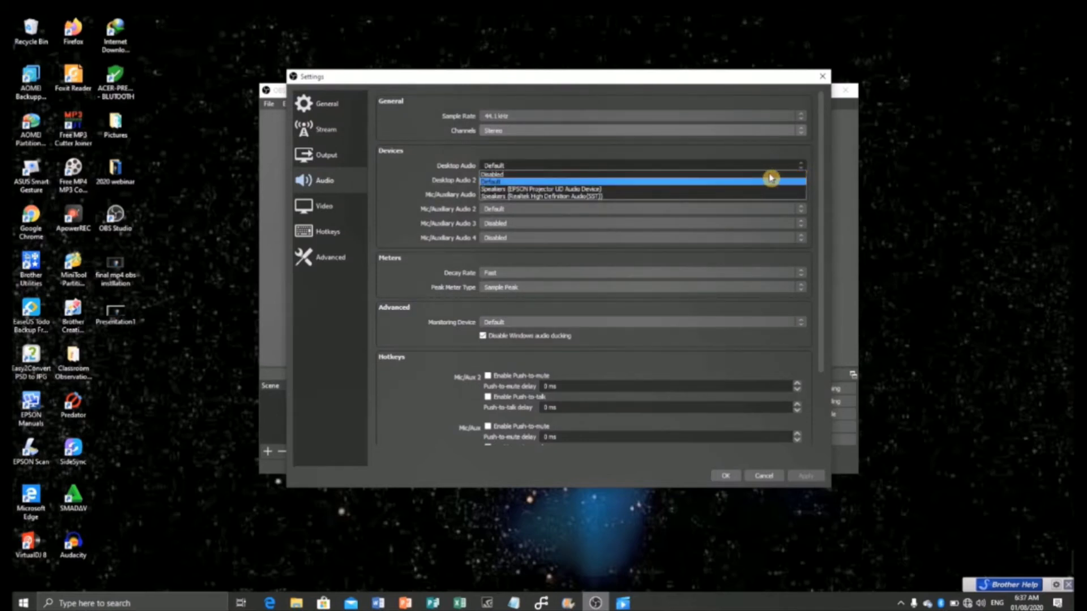
click(748, 175)
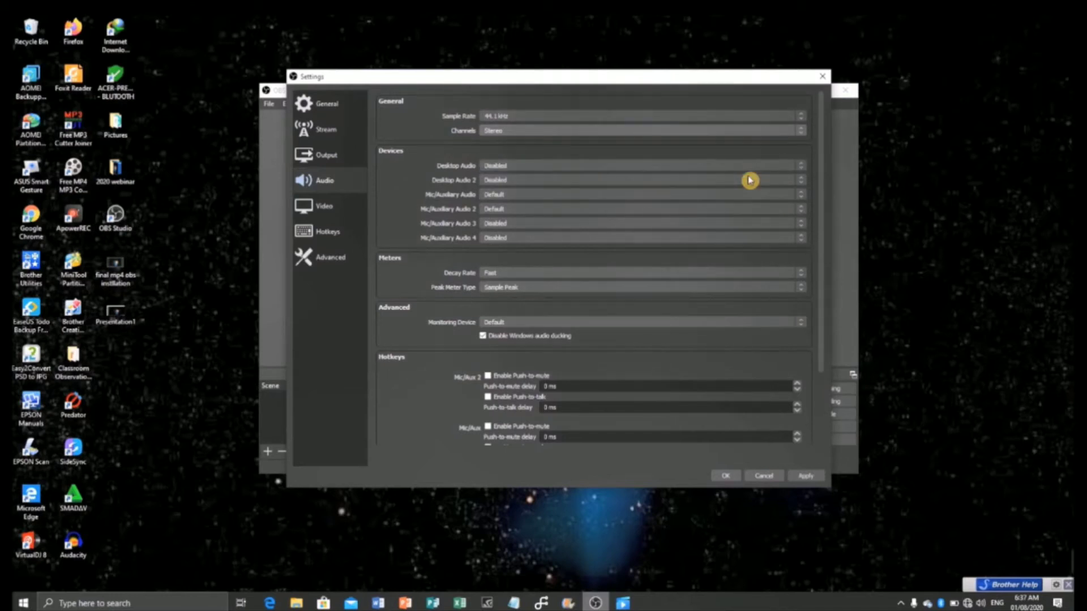
click(803, 195)
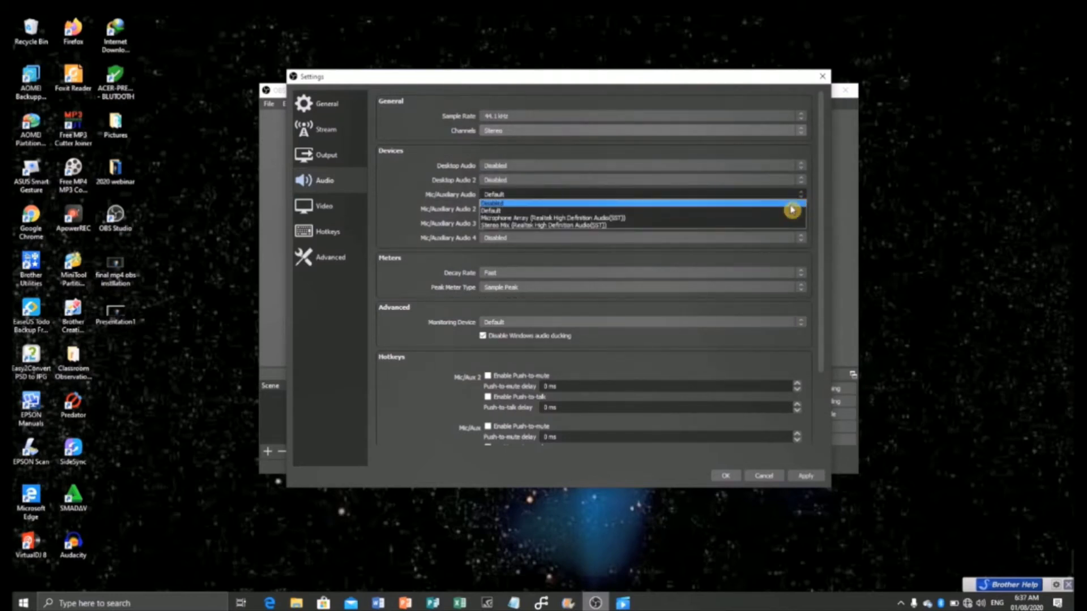
click(761, 205)
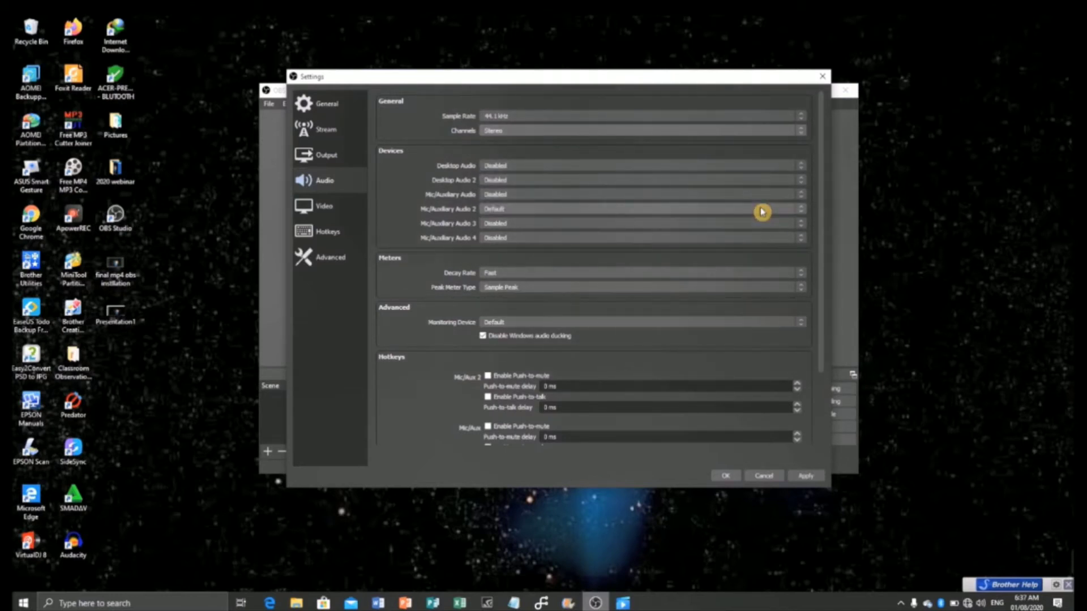
click(806, 211)
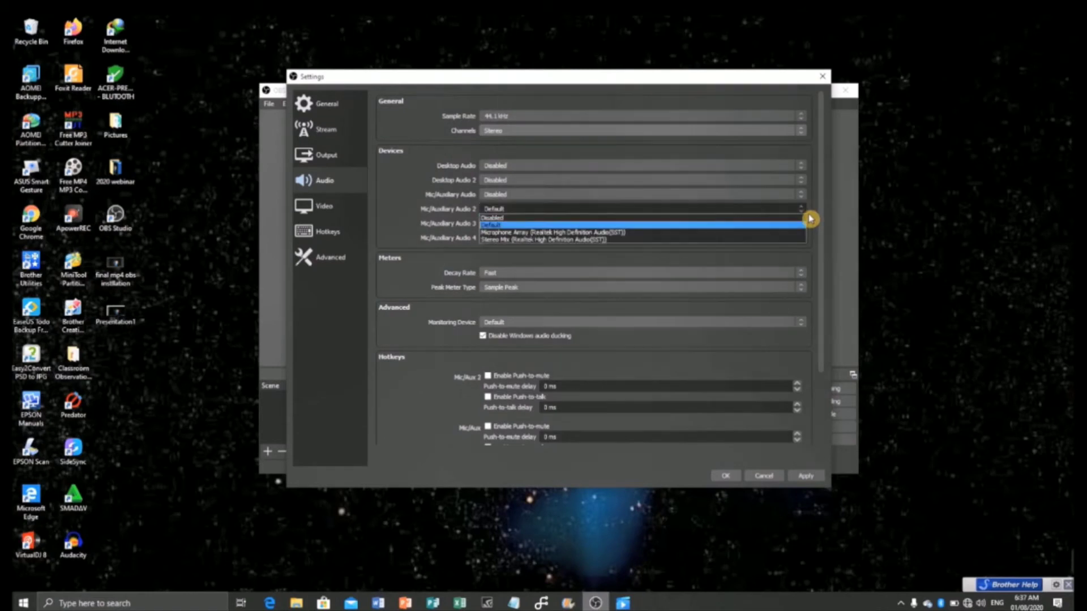
click(747, 220)
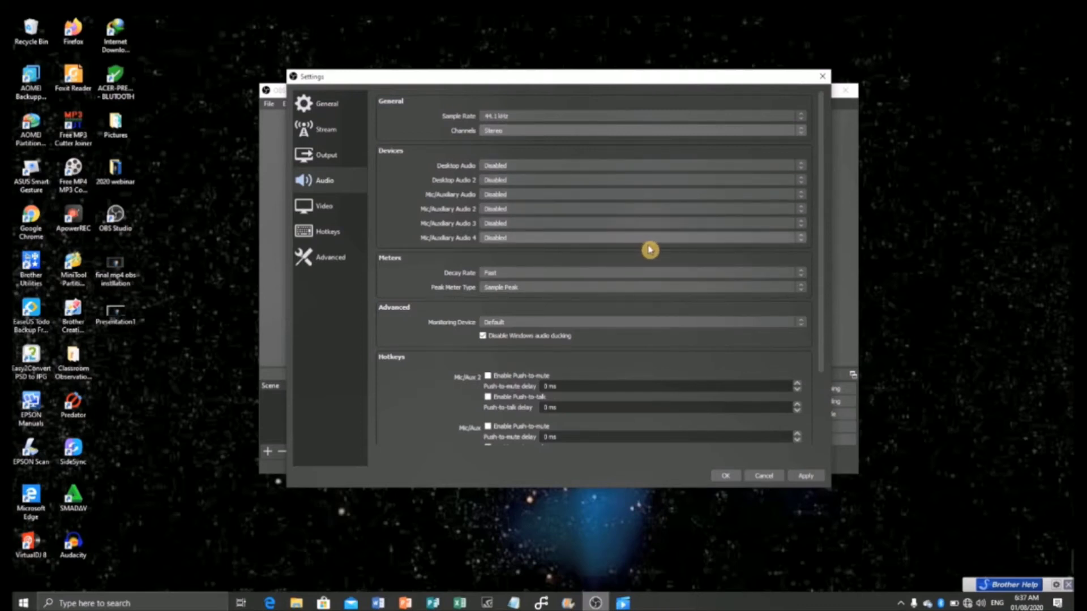
click(817, 479)
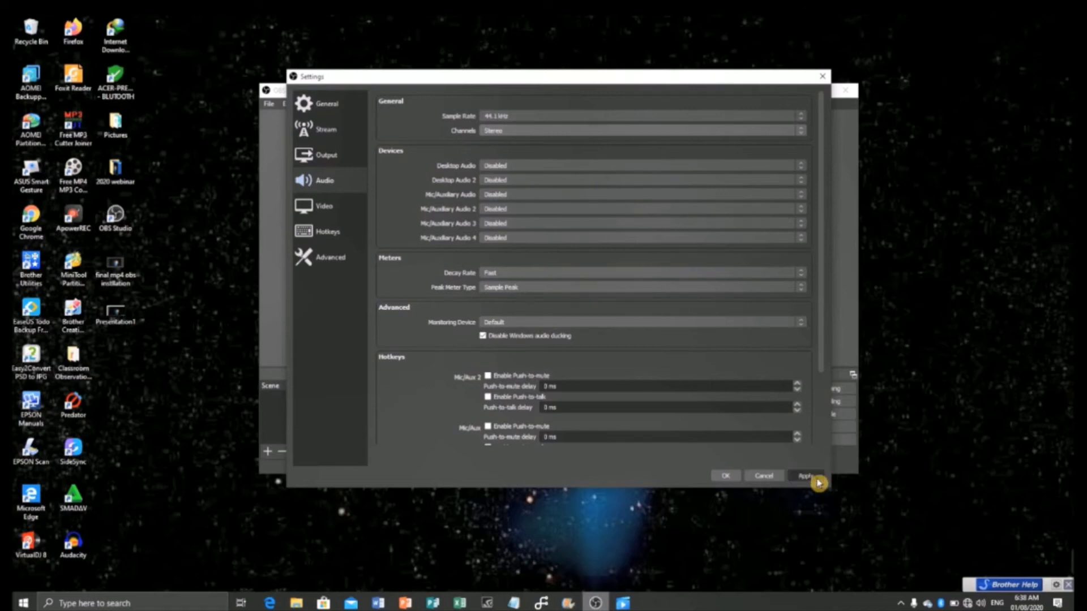
click(731, 478)
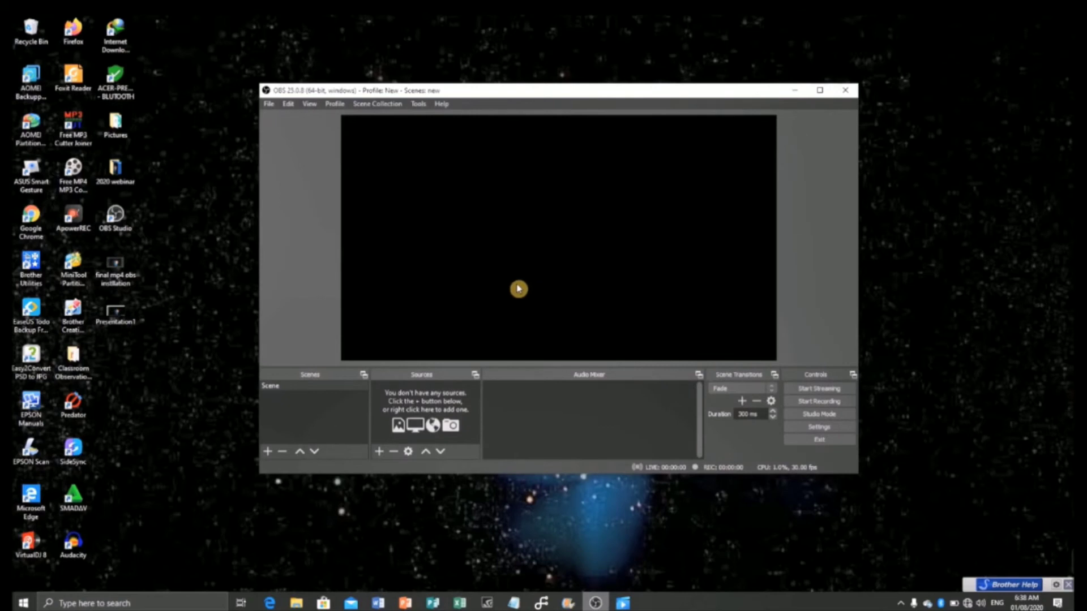
Add a new Audio Input Capture source to the scene using the Default device
click(379, 452)
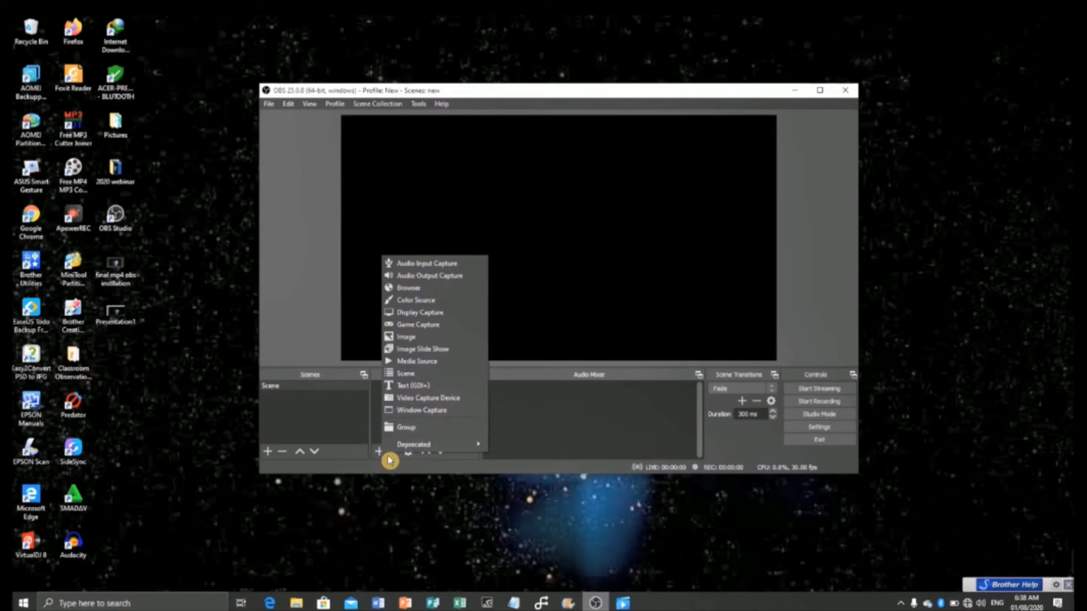
click(428, 264)
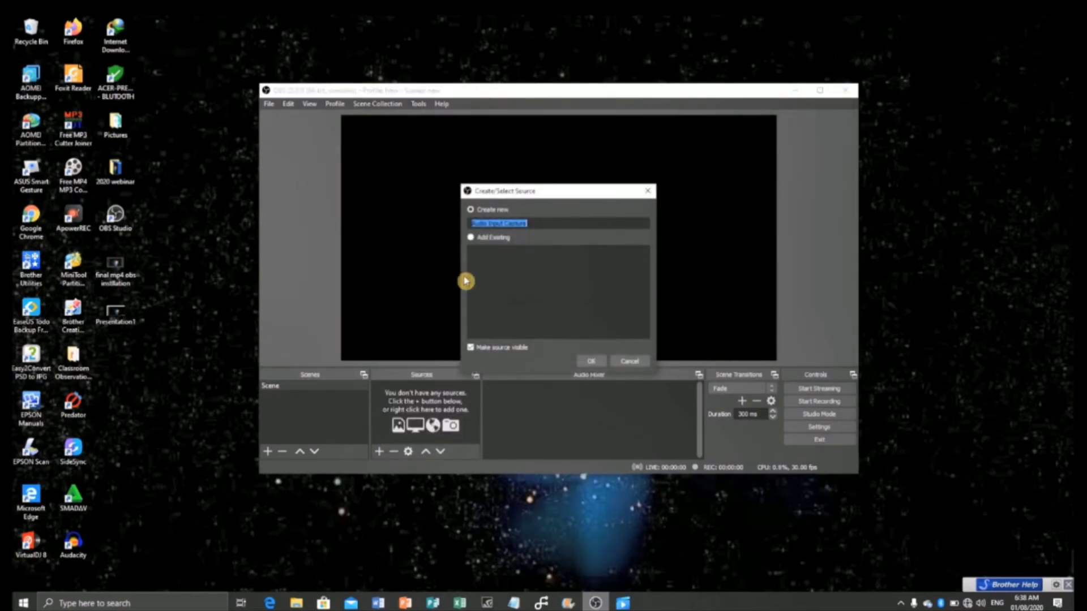
click(591, 361)
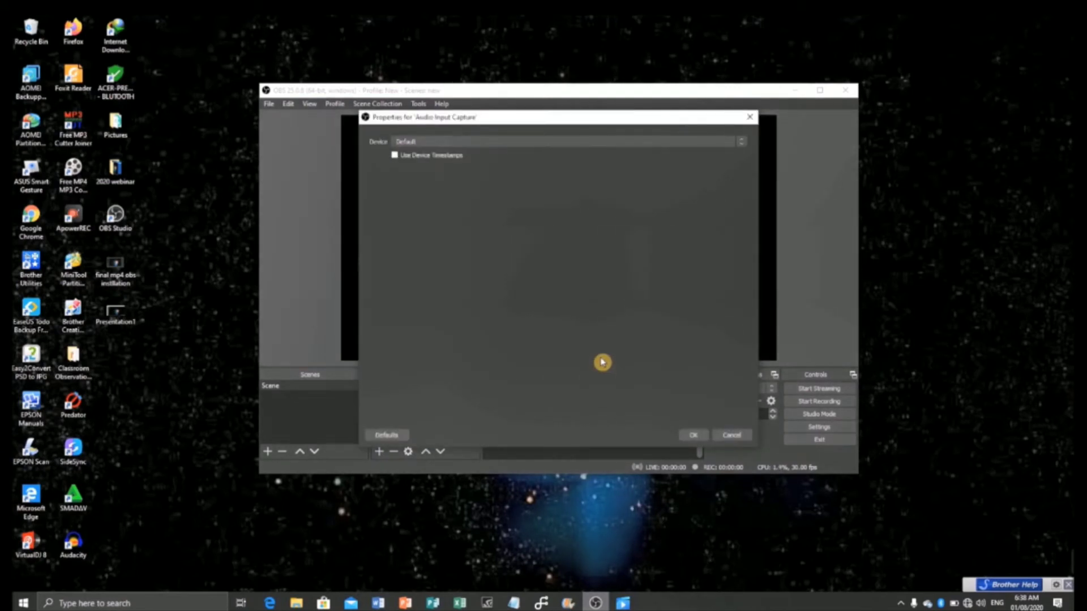
click(741, 141)
click(744, 198)
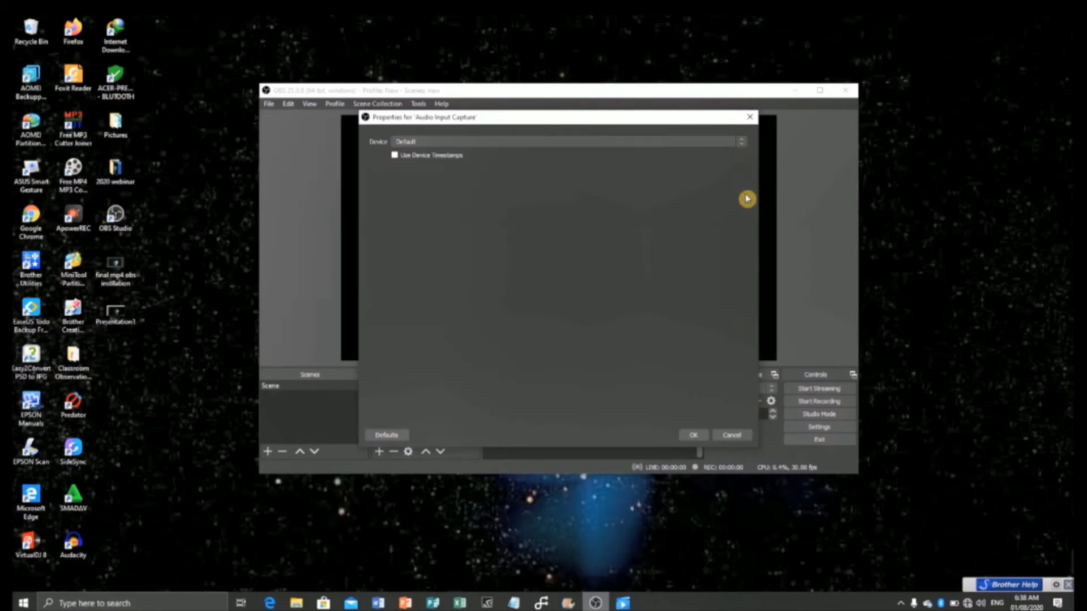
click(697, 437)
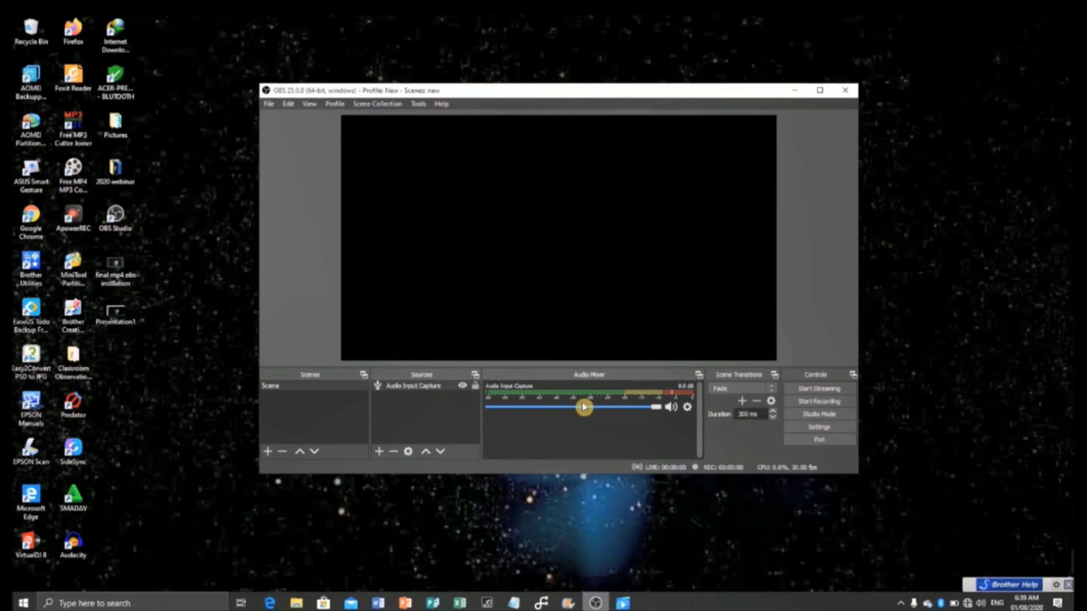
Add a Noise Suppression filter to the Audio Input Capture source, keeping its default name
click(689, 408)
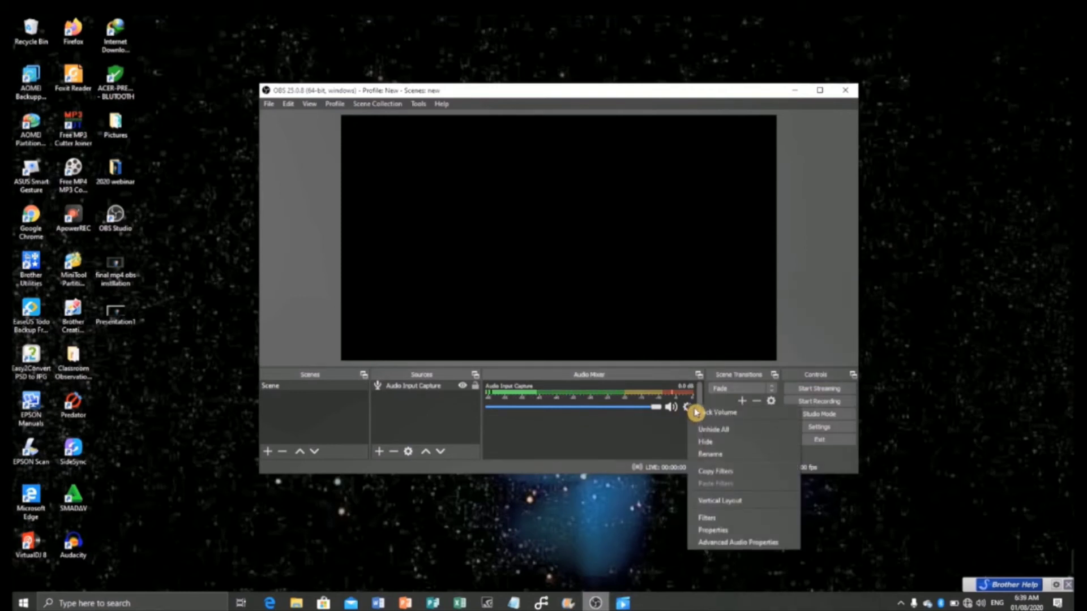
click(716, 518)
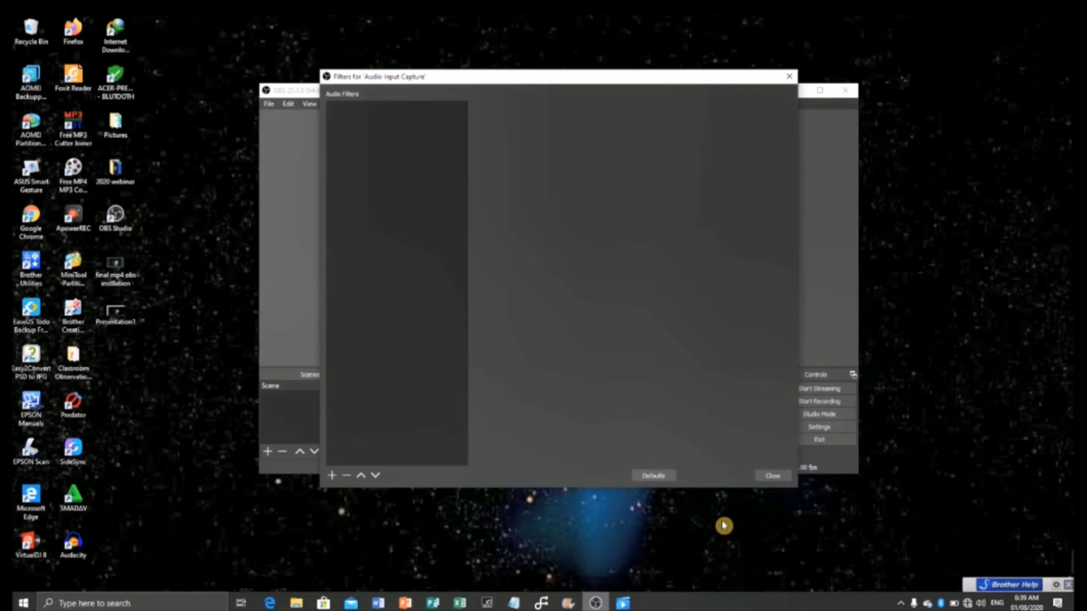
click(332, 475)
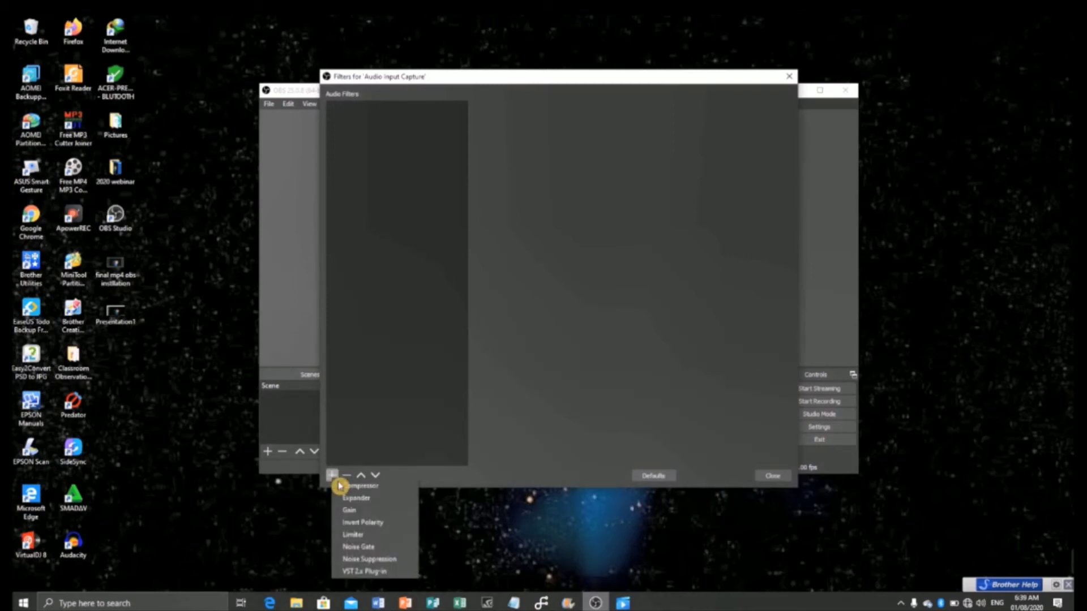
click(371, 560)
click(540, 303)
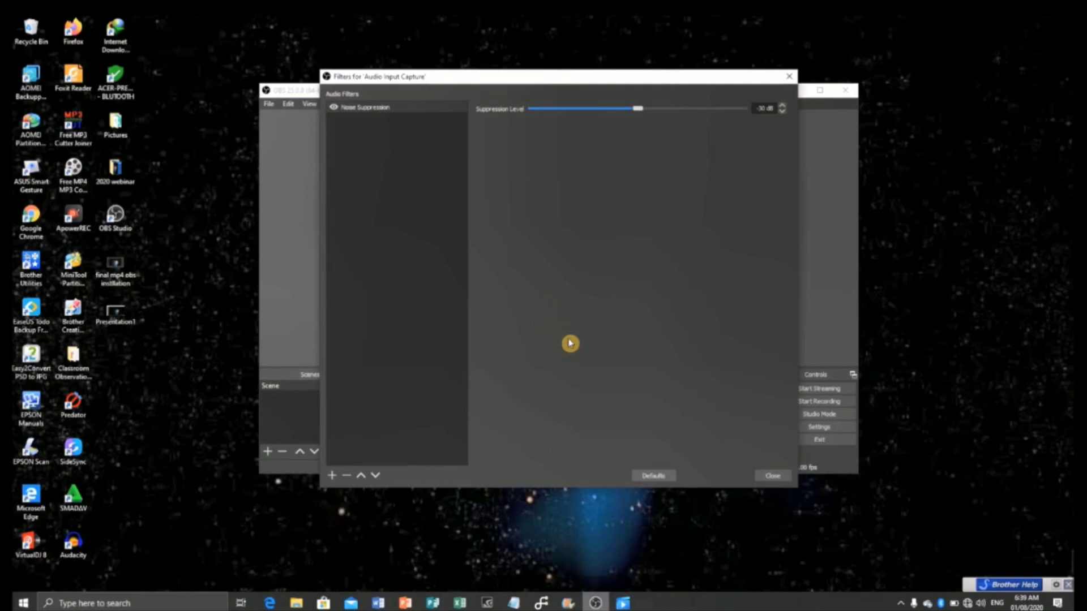
Add a Compressor filter to the Audio Input Capture source with its default settings
click(332, 476)
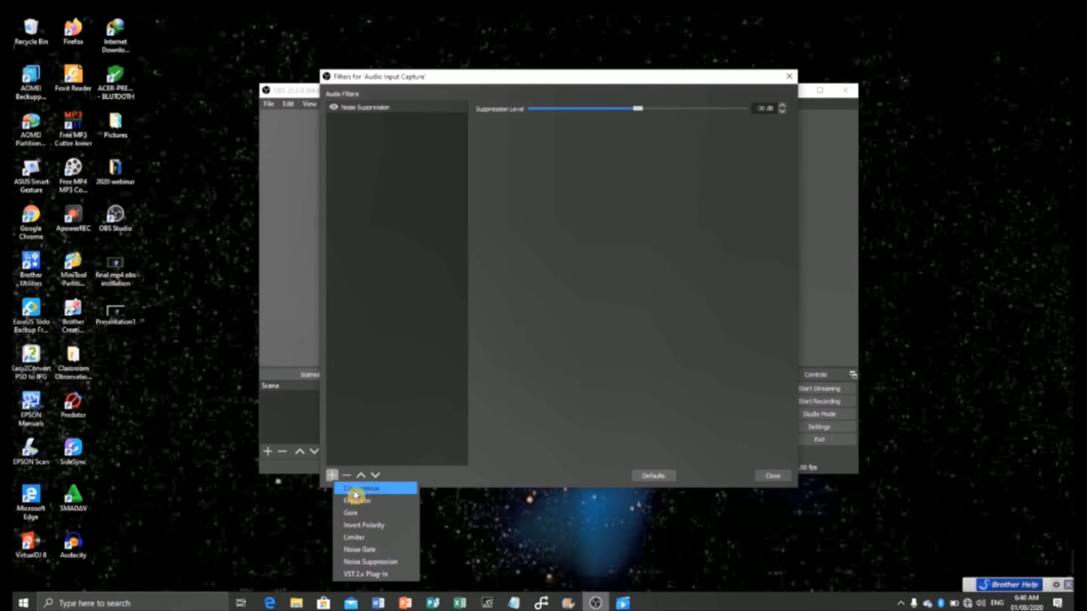
click(355, 489)
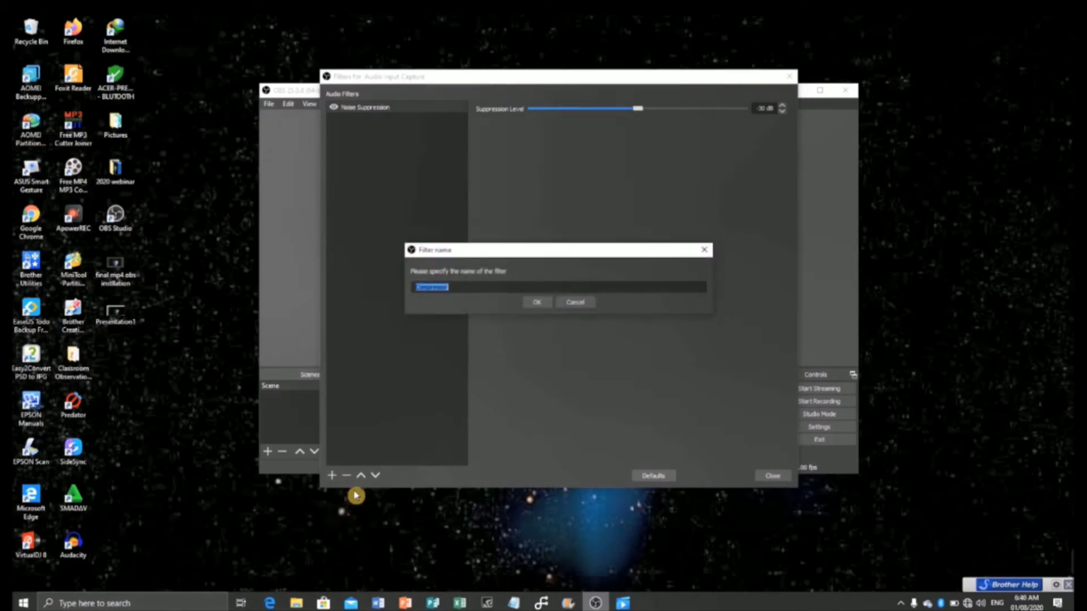
click(534, 303)
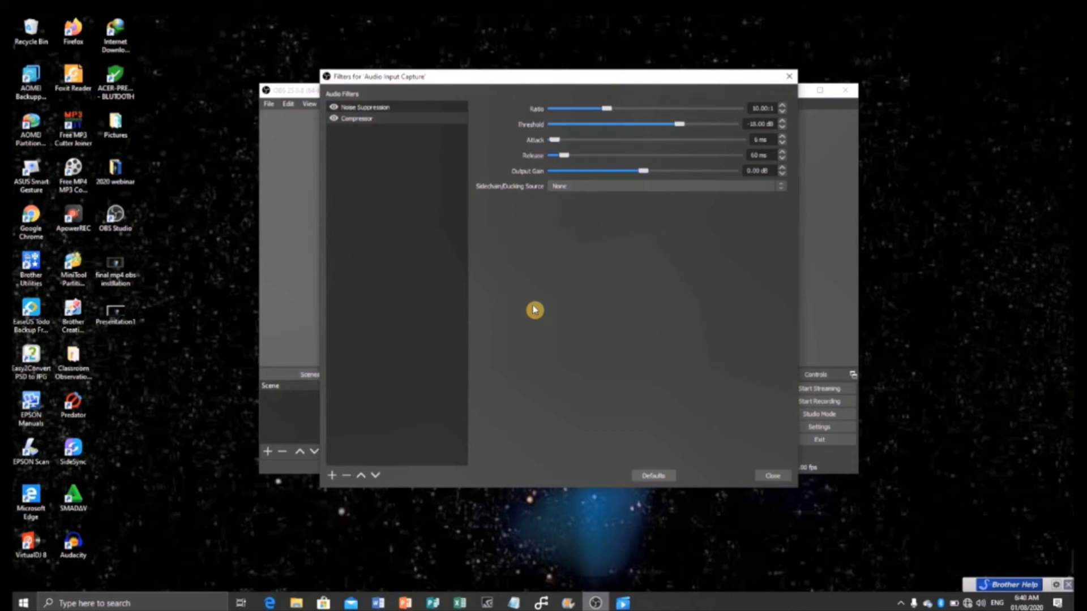
Add a Gain filter to the Audio Input Capture source and set its gain to 3.00 dB
click(332, 476)
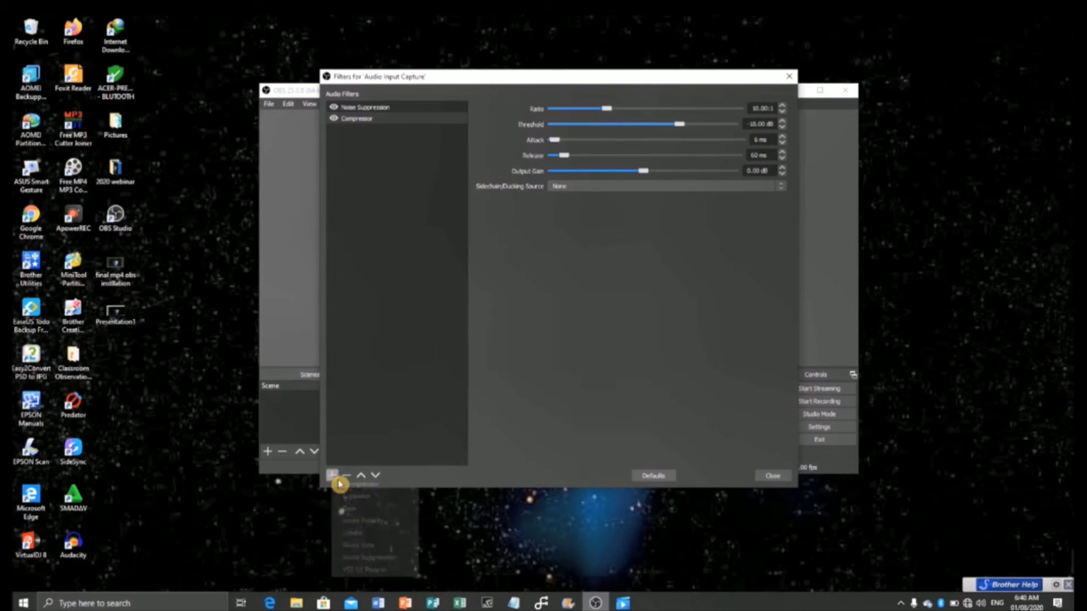
click(350, 509)
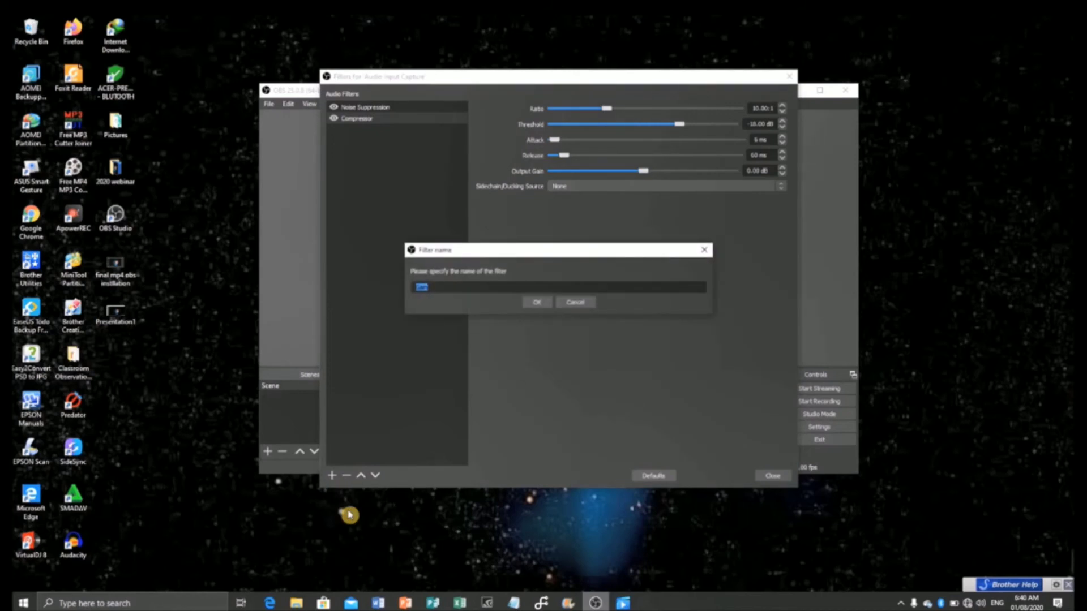
click(538, 303)
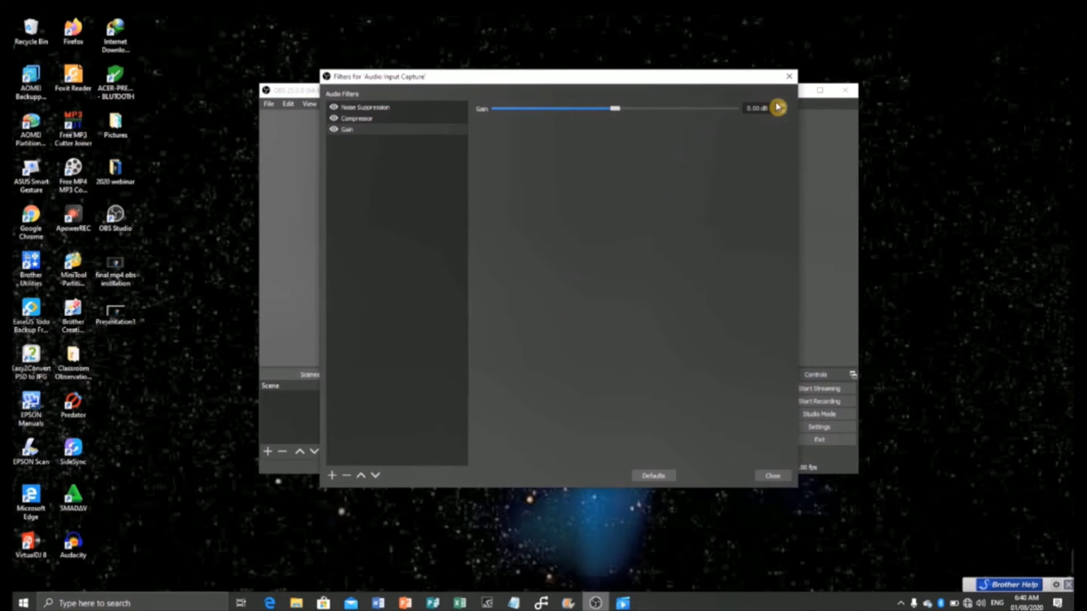
drag(615, 109, 635, 117)
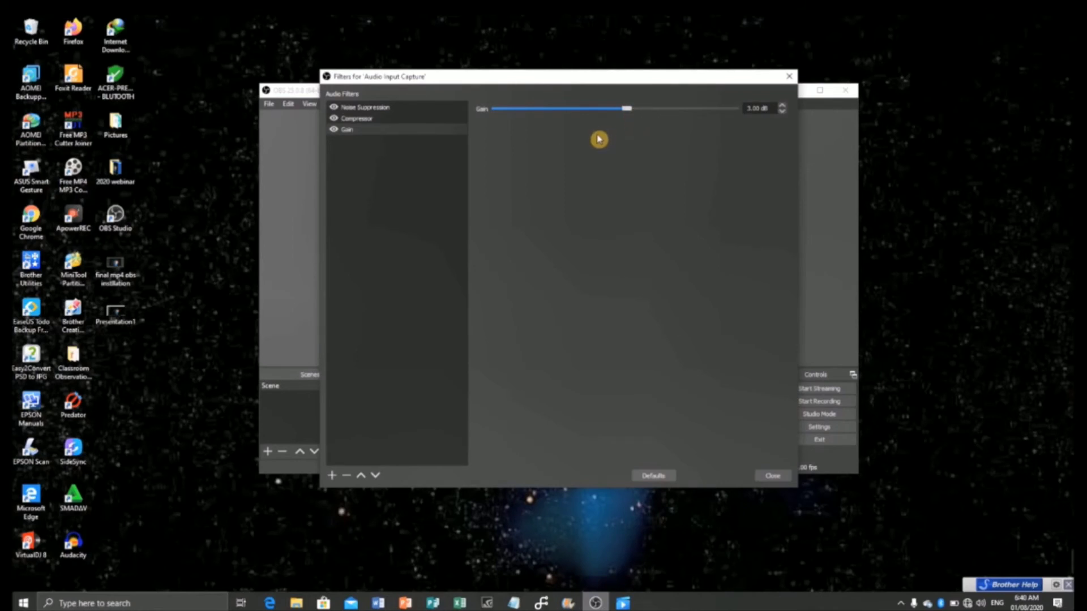
Add a Limiter filter to the Audio Input Capture source with a -3.00 dB threshold, then close the filters window
click(335, 479)
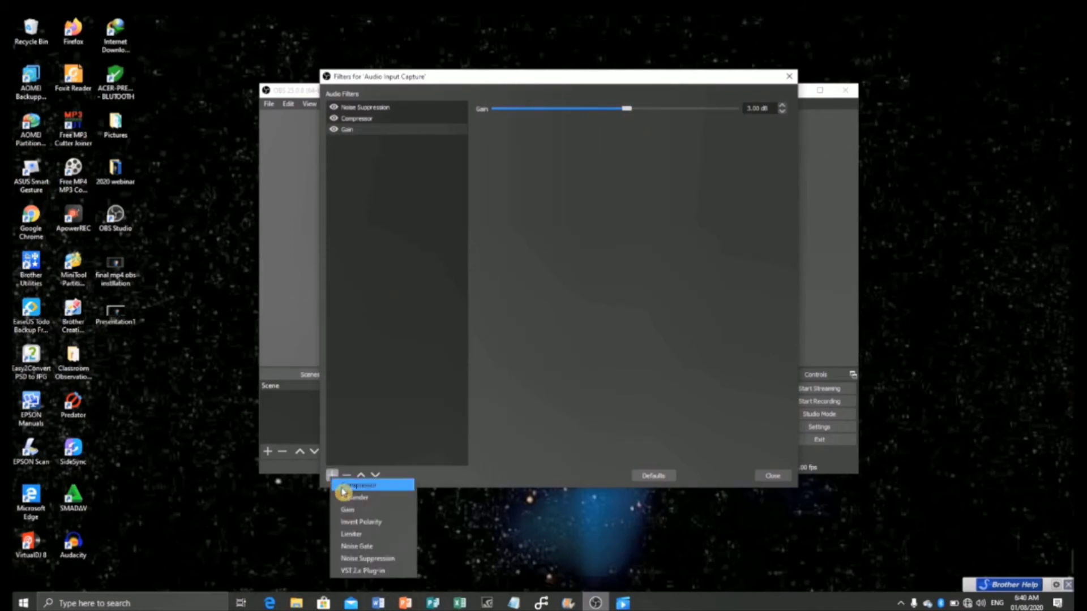
click(358, 545)
click(540, 303)
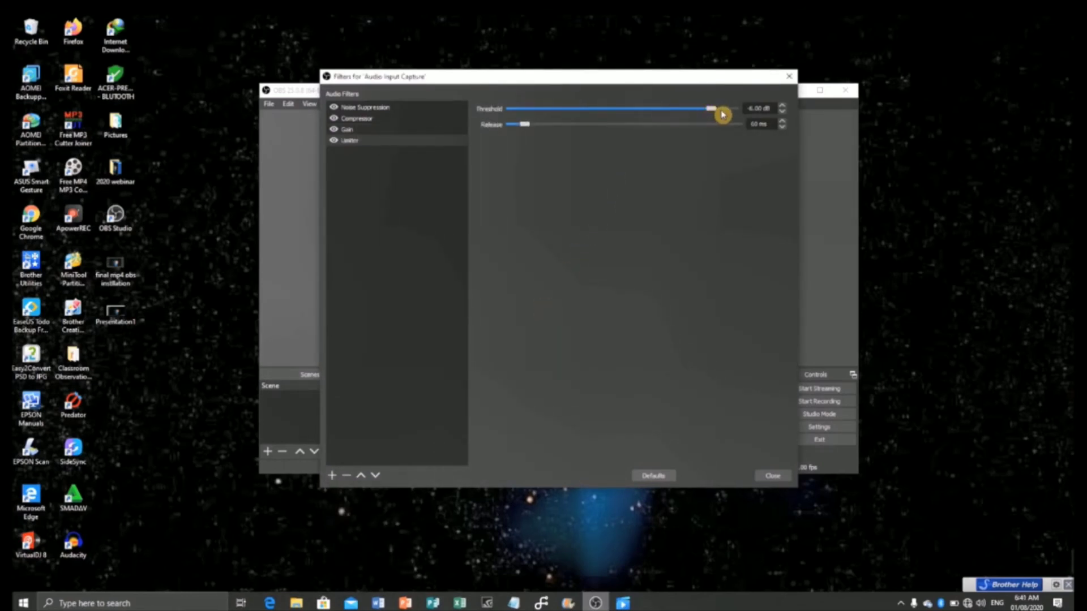
scroll(719, 113, down, 3)
scroll(715, 113, down, 3)
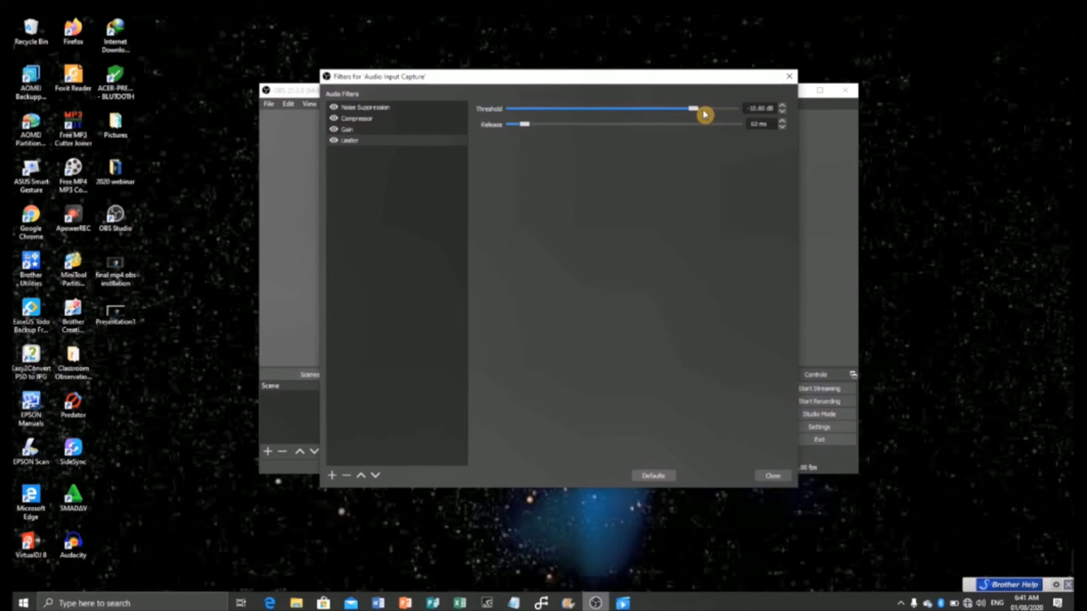
scroll(714, 112, up, 6)
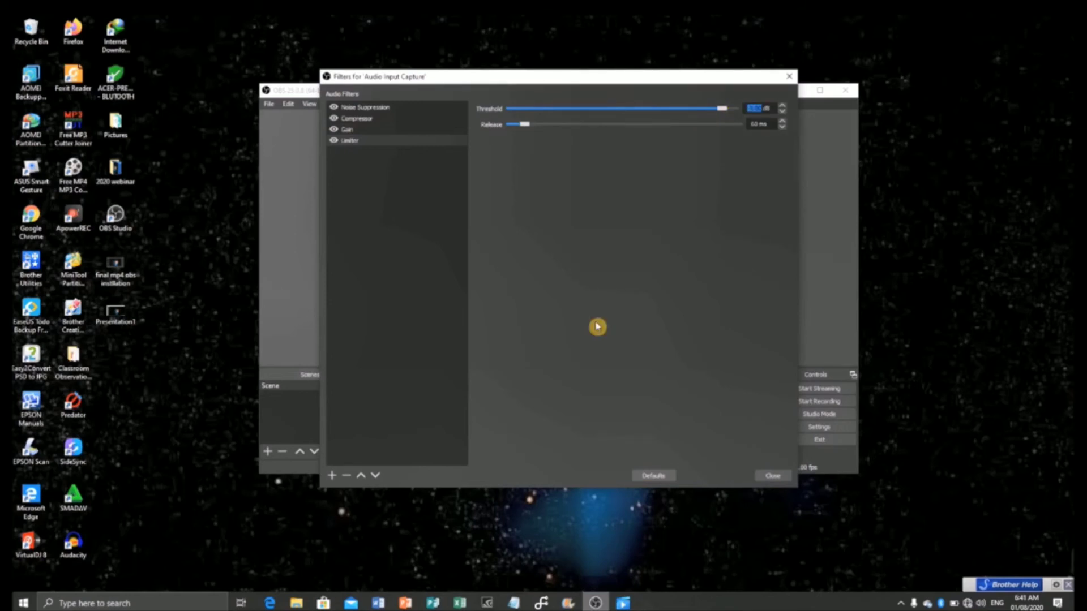
click(772, 478)
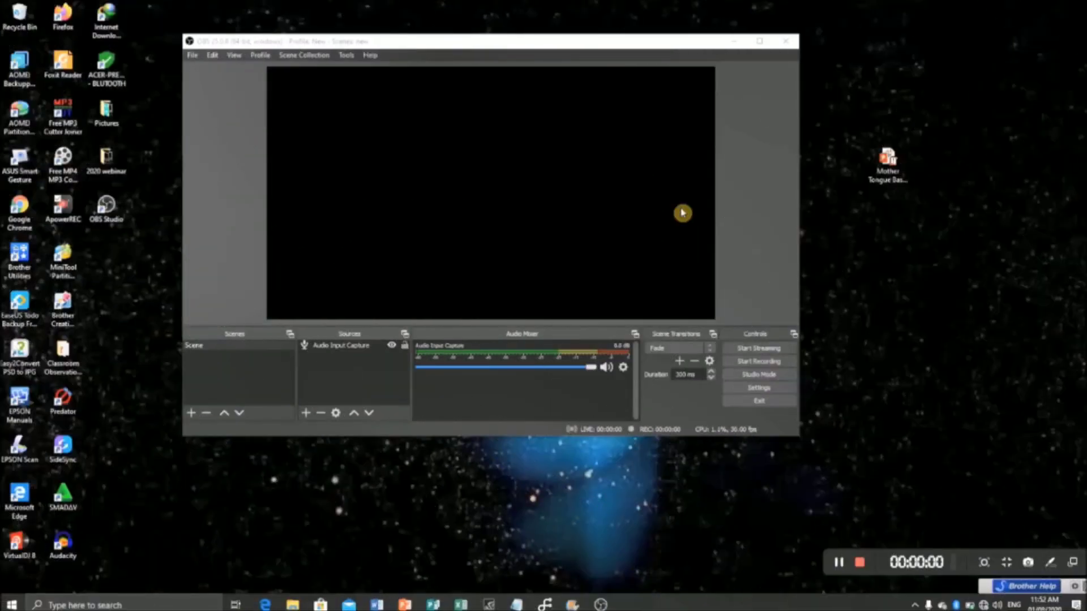
Open the Mother Tongue Based-Multilingual Education presentation in PowerPoint and set its show type to Browsed by an individual (window)
double_click(886, 180)
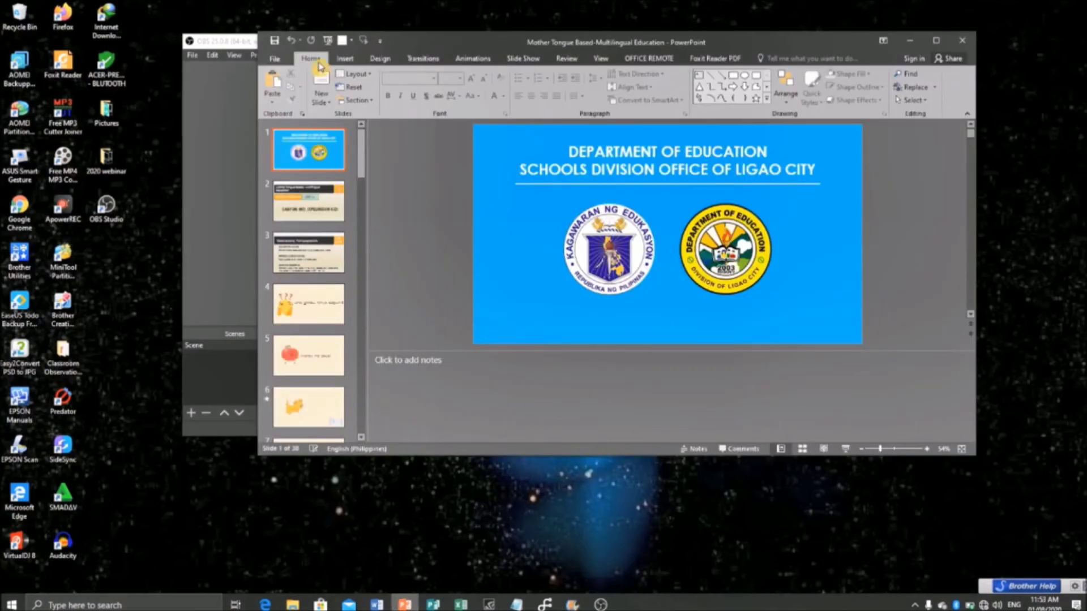
click(519, 59)
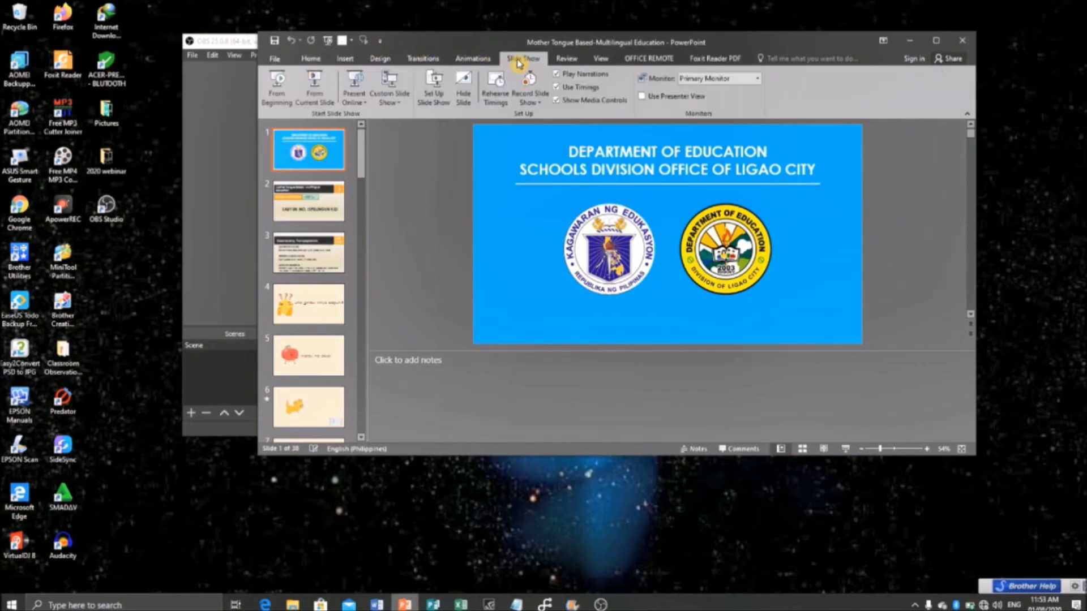
click(437, 98)
click(483, 182)
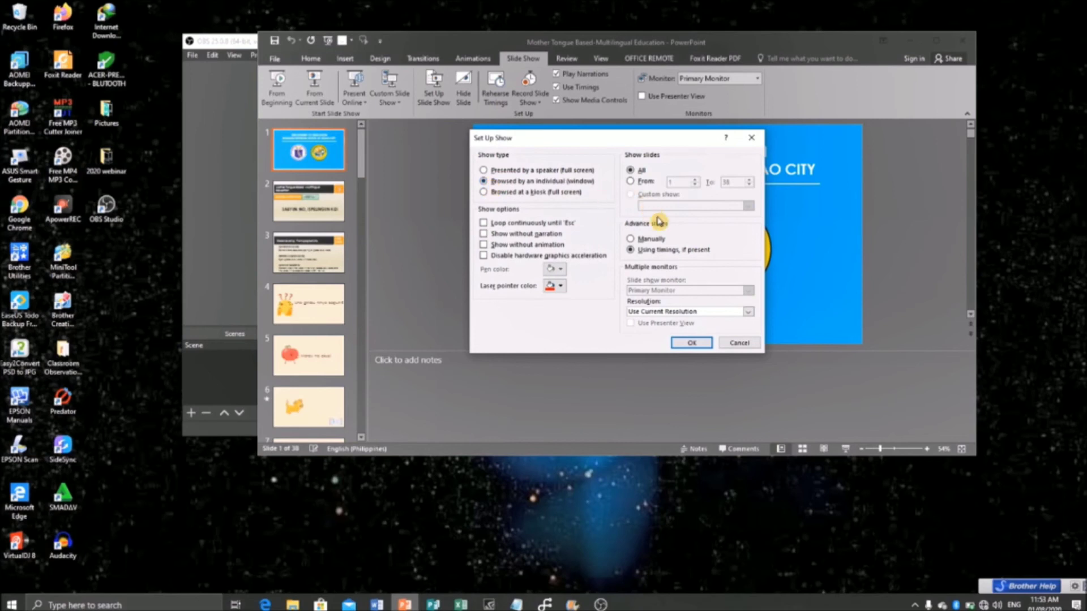
click(695, 343)
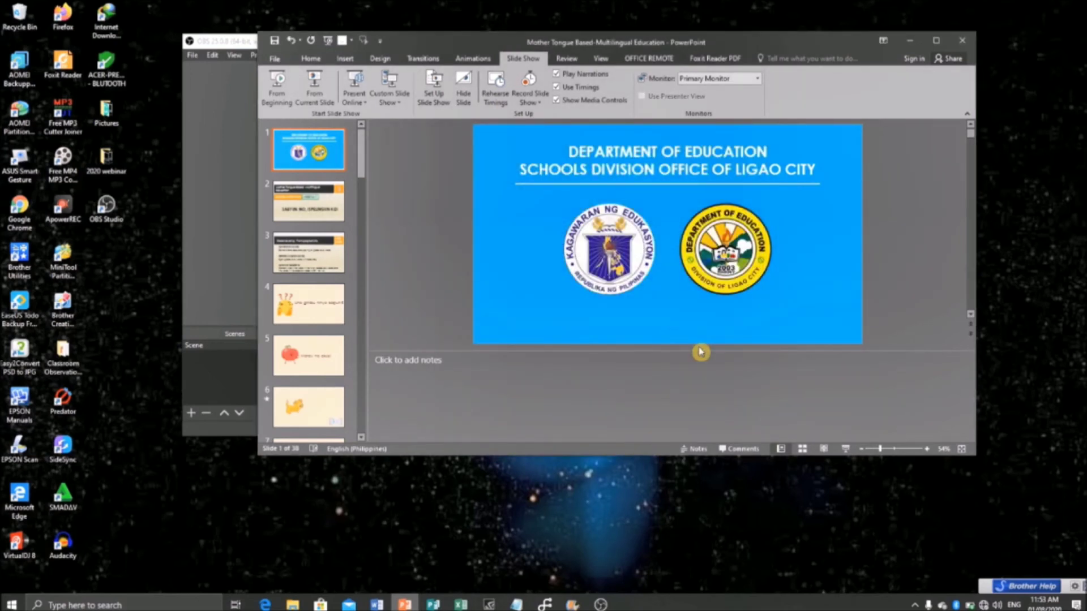
Start the windowed slide show, narrow its window slightly, and spread the slide show and OBS windows apart on the desktop
click(336, 48)
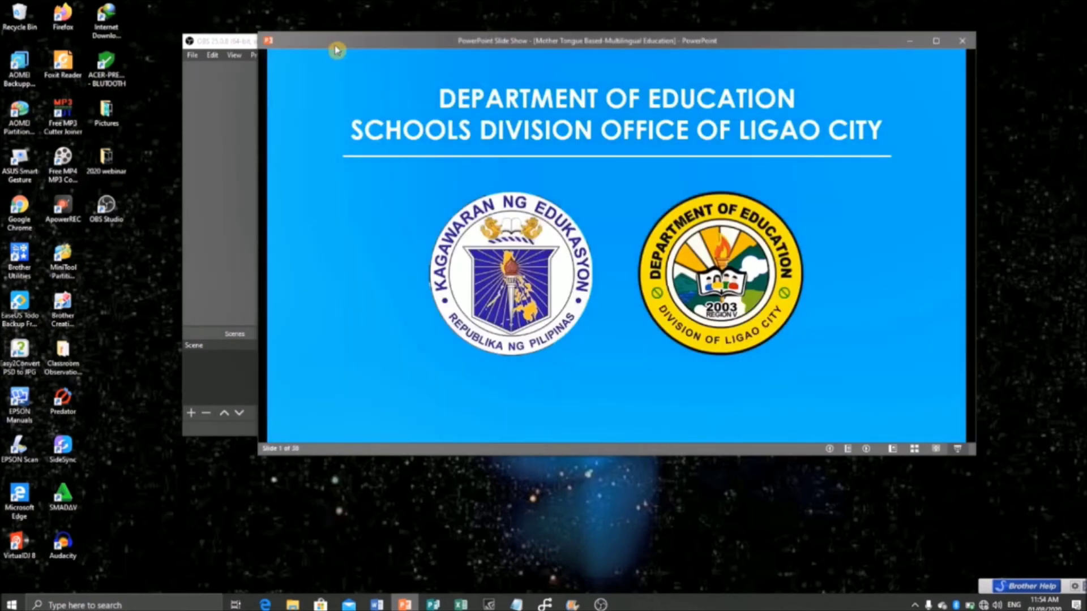
drag(260, 134, 280, 134)
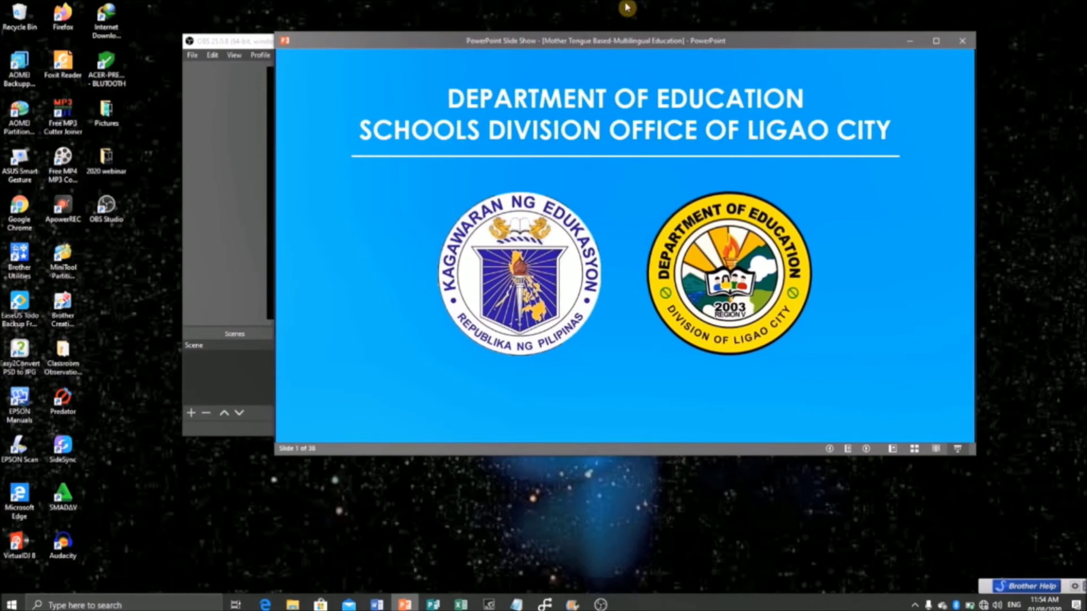
drag(739, 47, 848, 79)
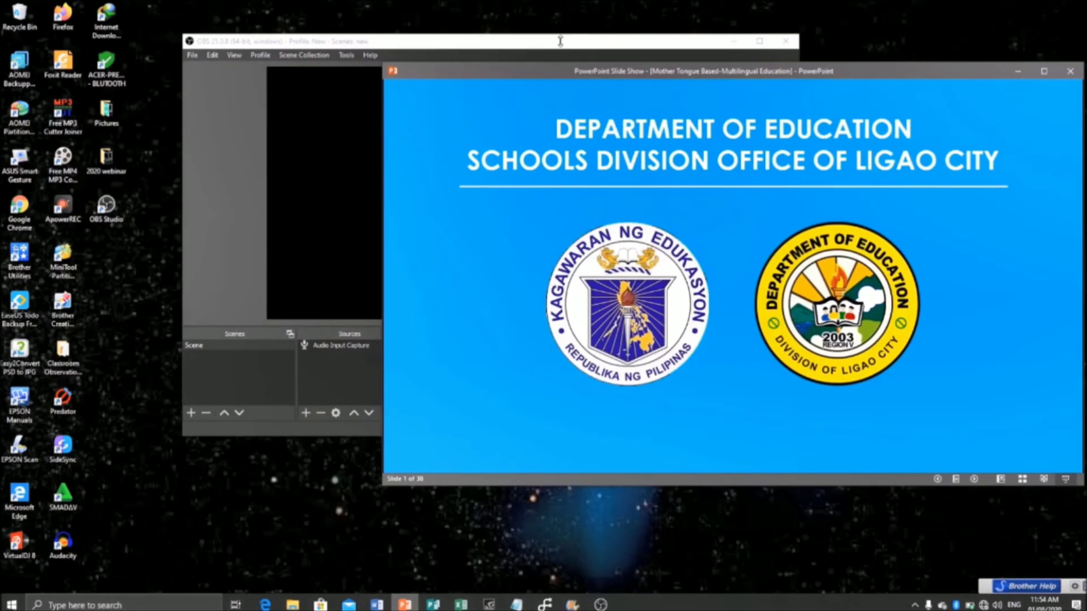
drag(566, 41, 401, 86)
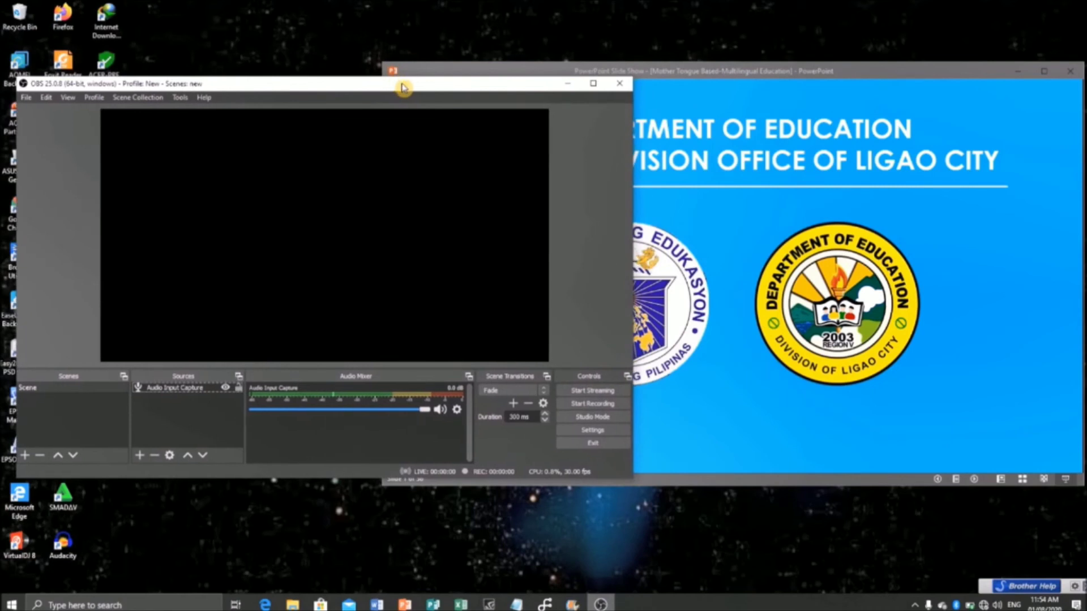
In OBS, add a new Window Capture source that captures the PowerPoint Slide Show window of the Mother Tongue Based-Multilingual Education presentation
click(145, 459)
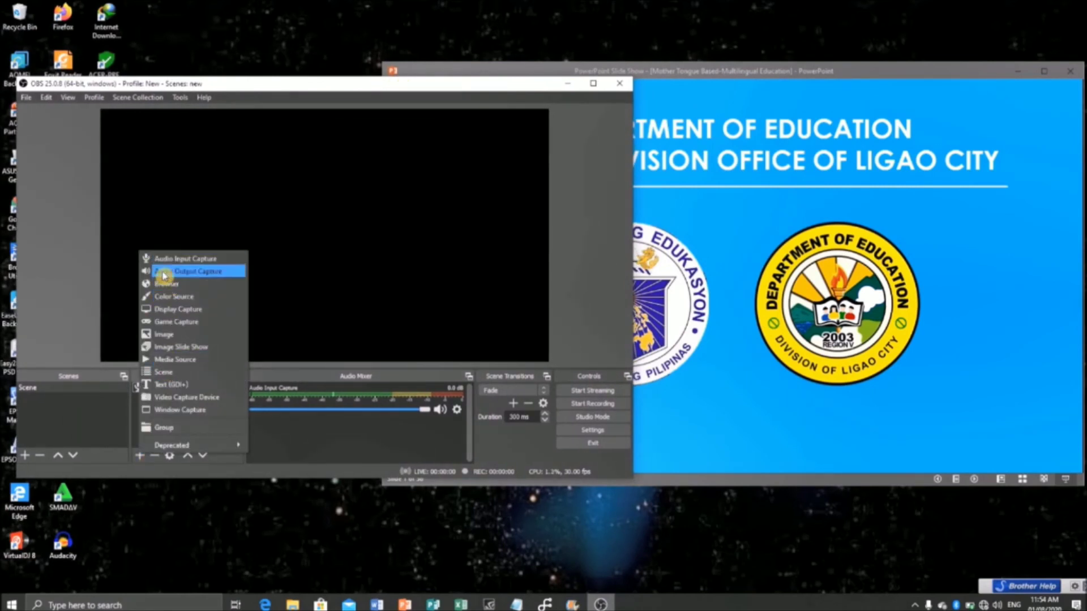
click(179, 411)
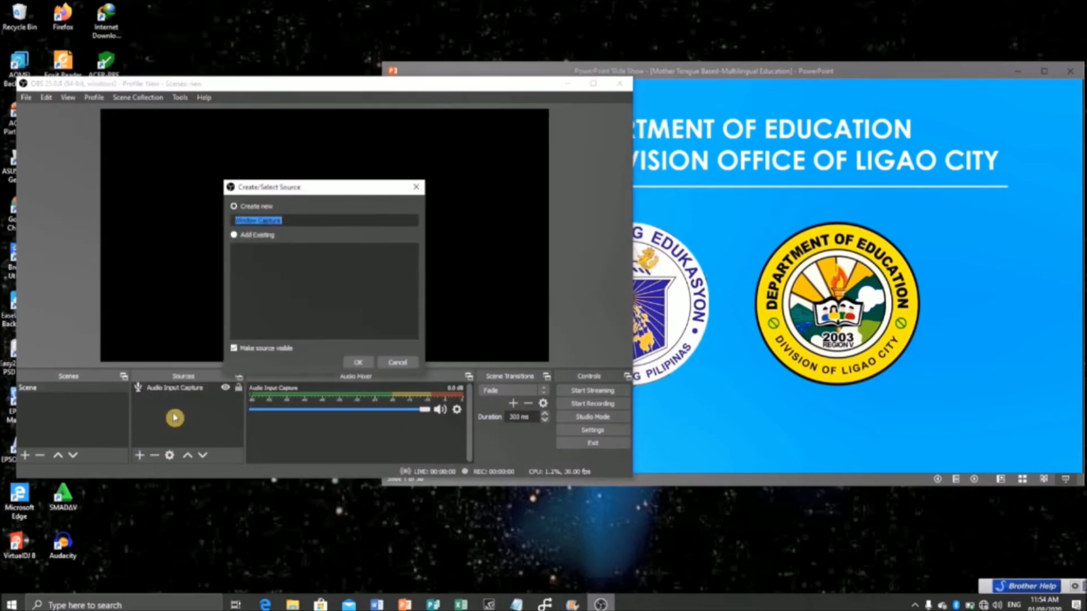
click(358, 362)
click(514, 356)
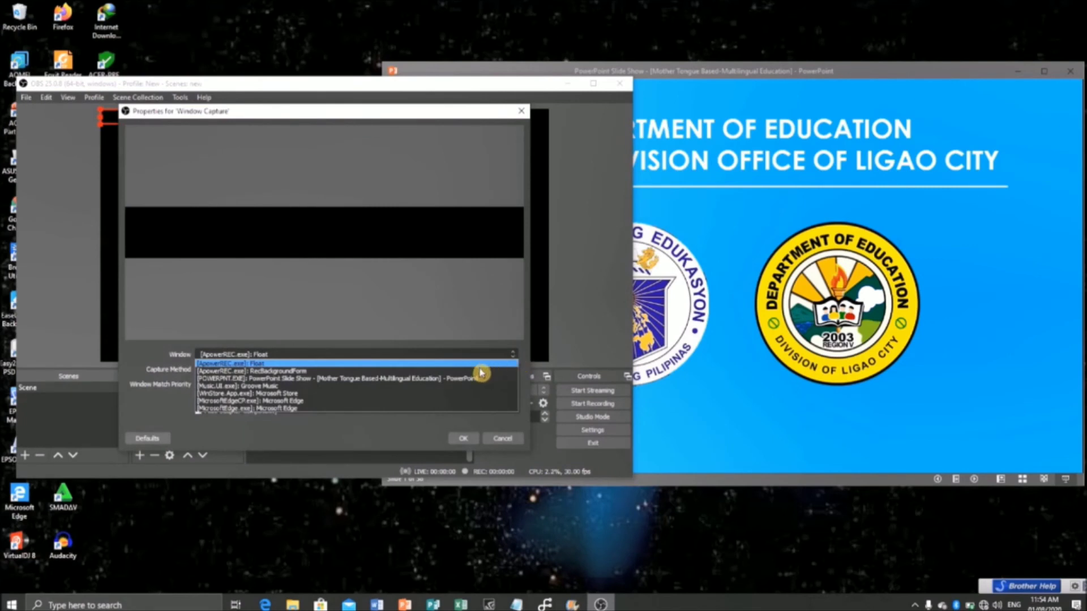
click(447, 378)
click(470, 439)
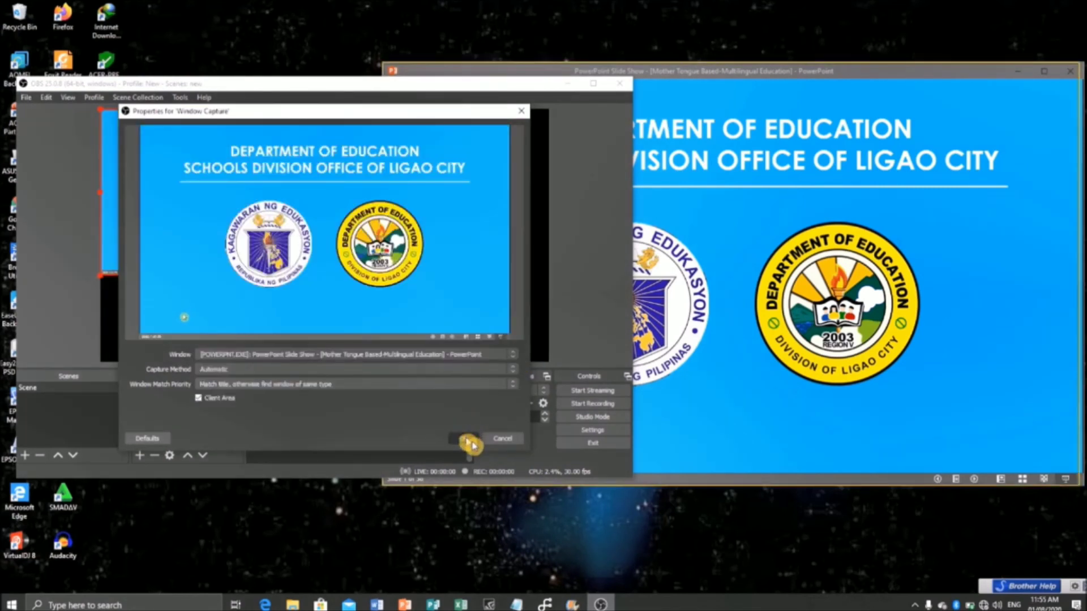
Fit the Window Capture source to the screen, then stretch it over the canvas edges to remove the black borders and slide show status bar
right_click(325, 181)
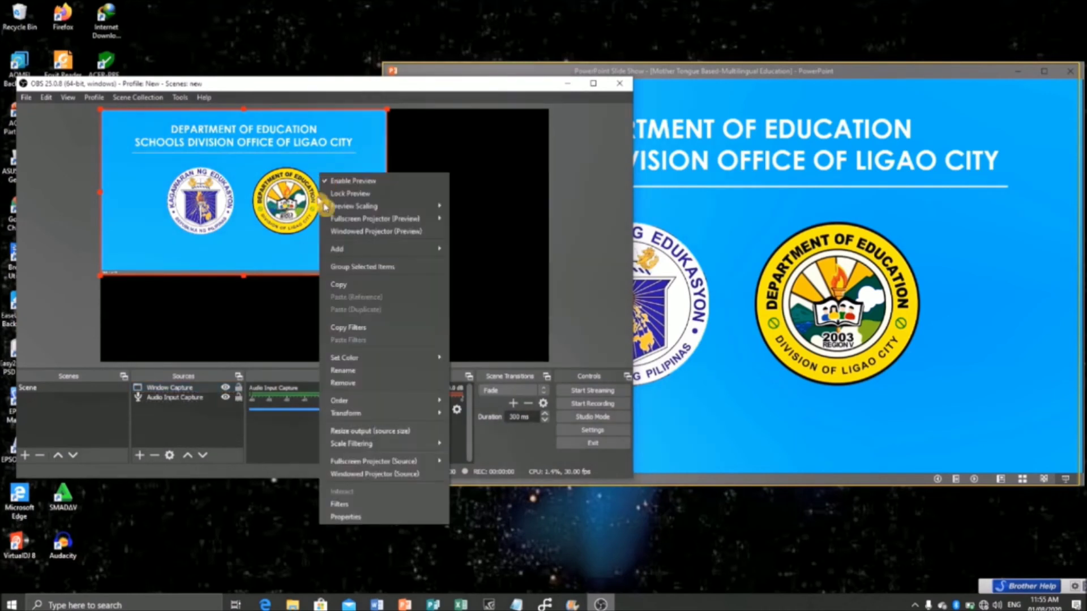
mouse_move(363, 420)
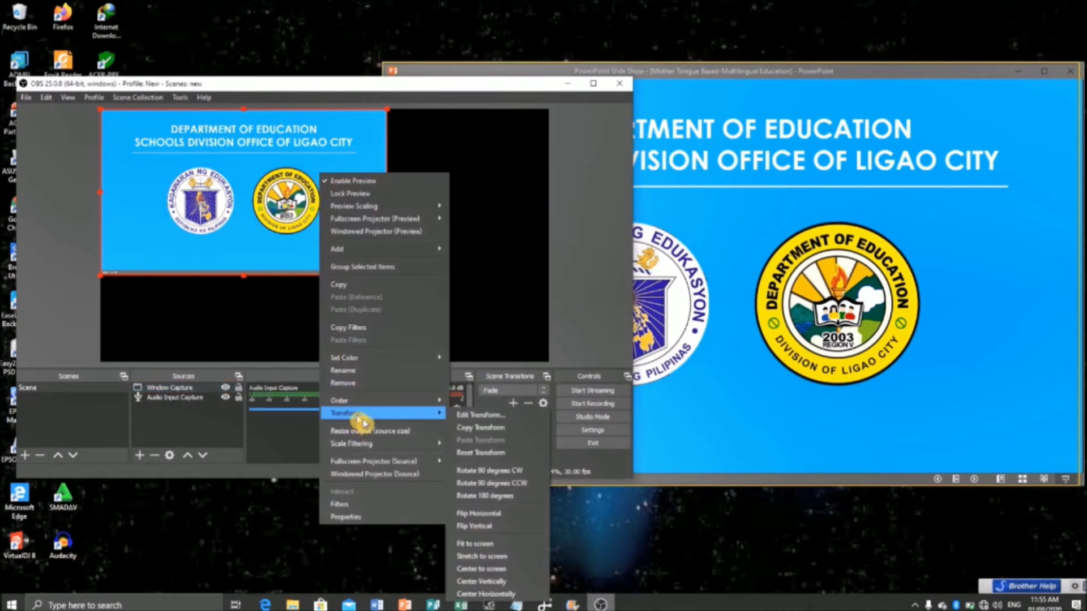
click(494, 544)
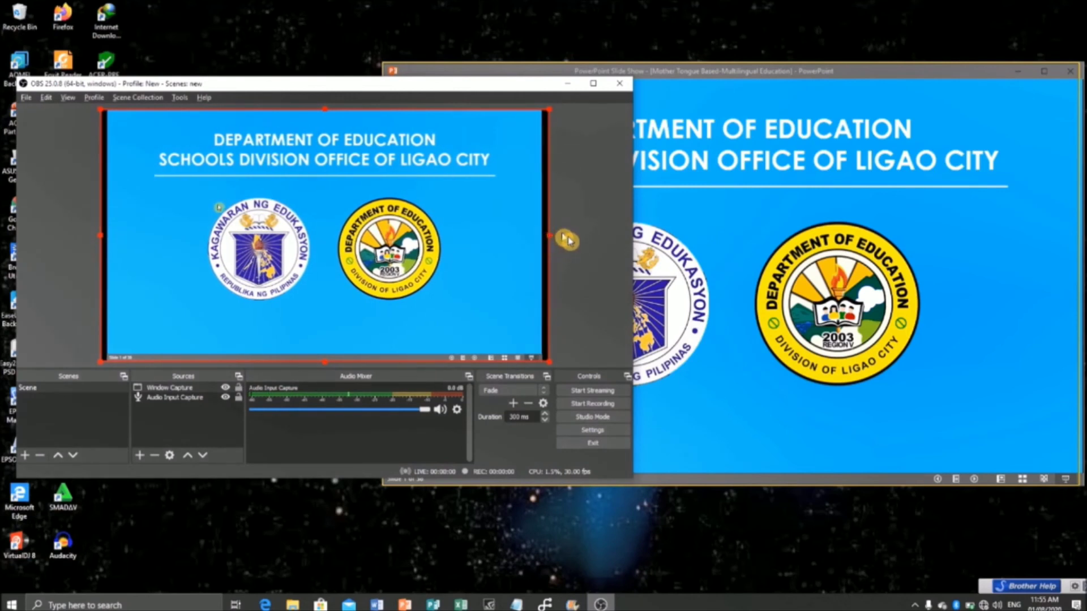
click(618, 176)
click(530, 230)
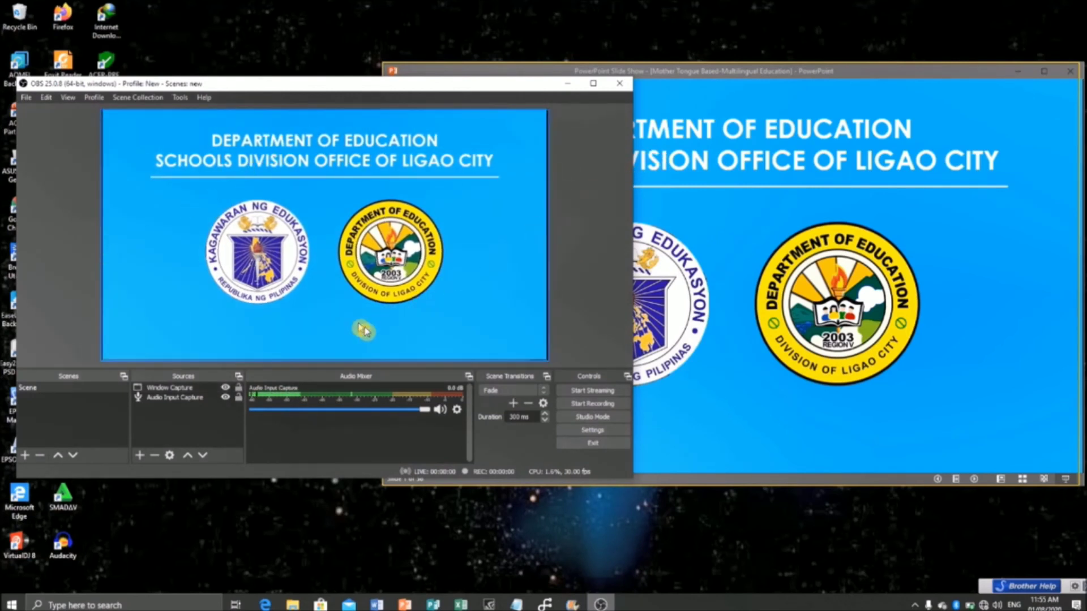
Switch to the PowerPoint slide show window and advance the slides to check how the OBS preview follows them
key(alt+Tab)
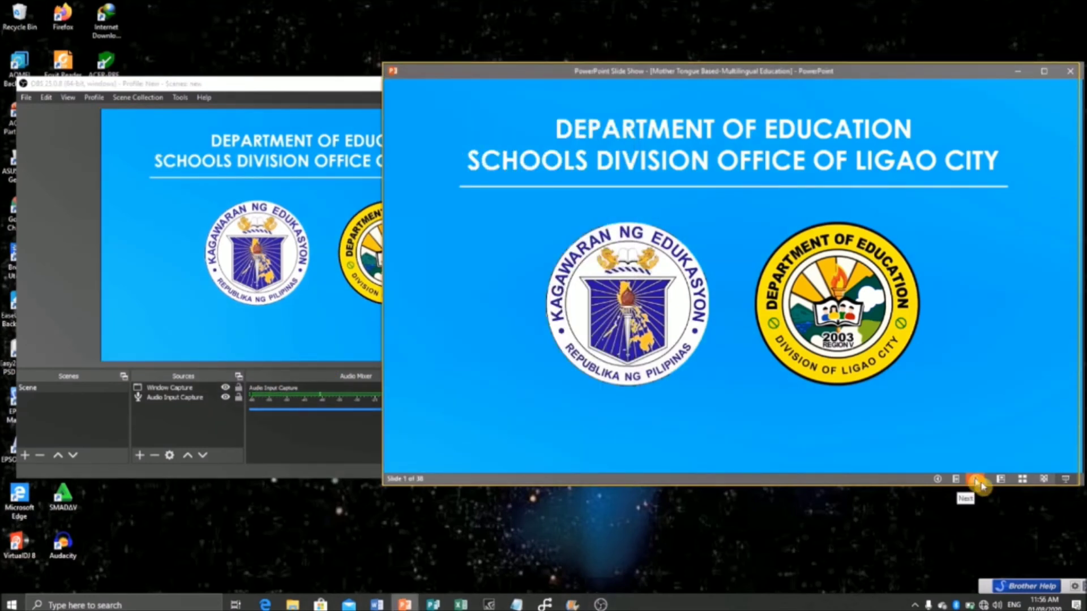
click(975, 479)
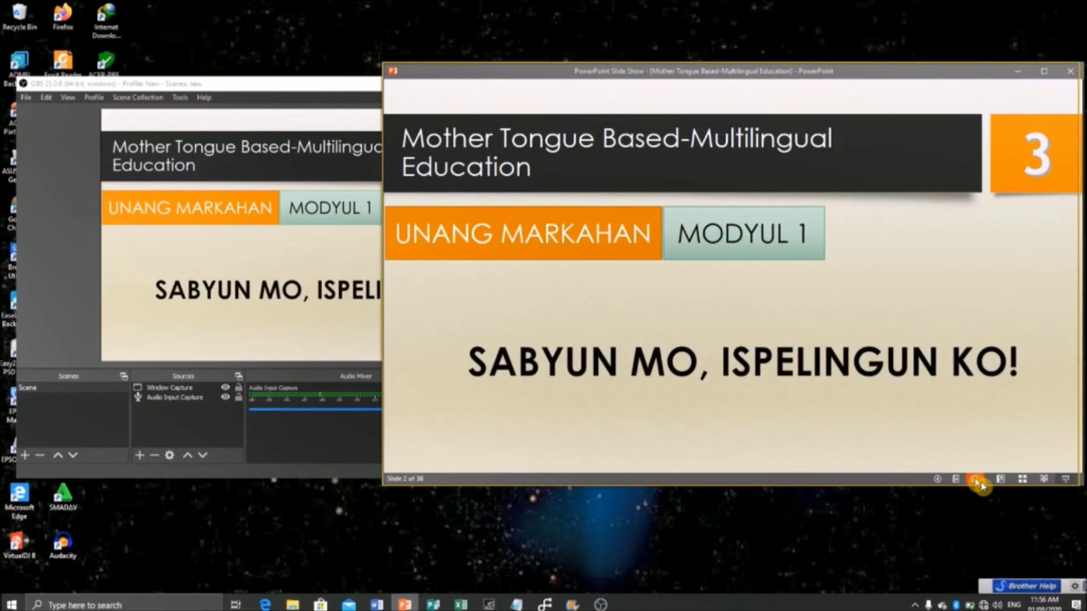
click(976, 480)
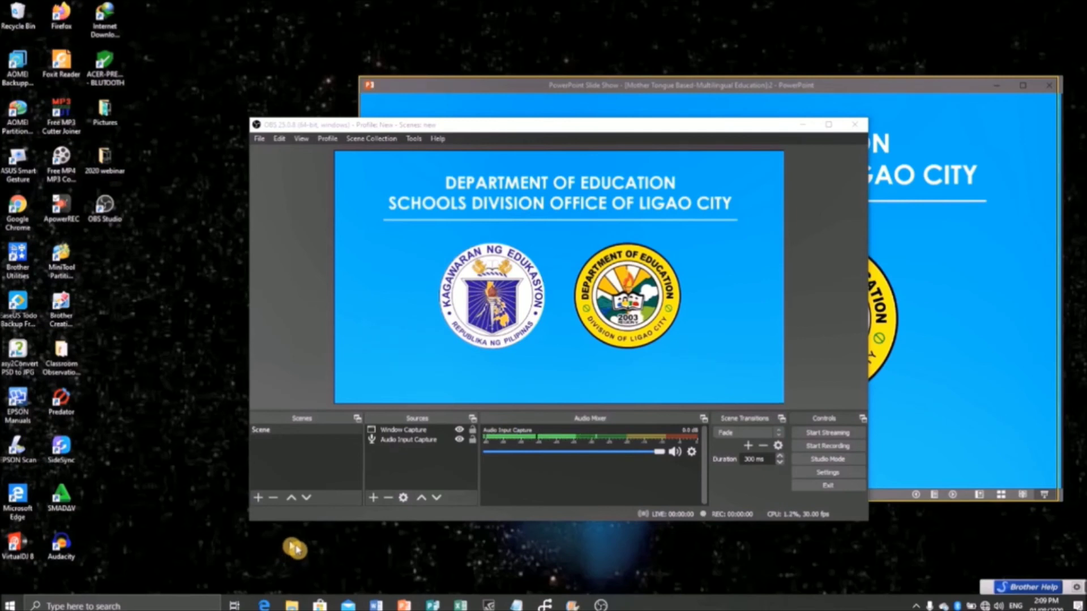
In OBS, start adding a new Video Capture Device source to the scene
click(377, 498)
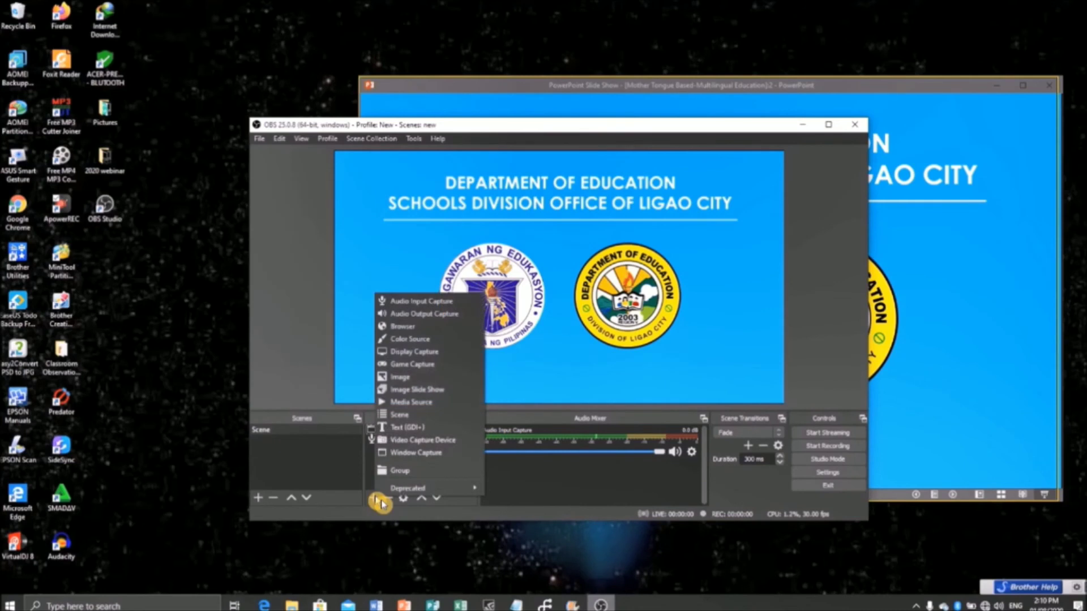
click(416, 440)
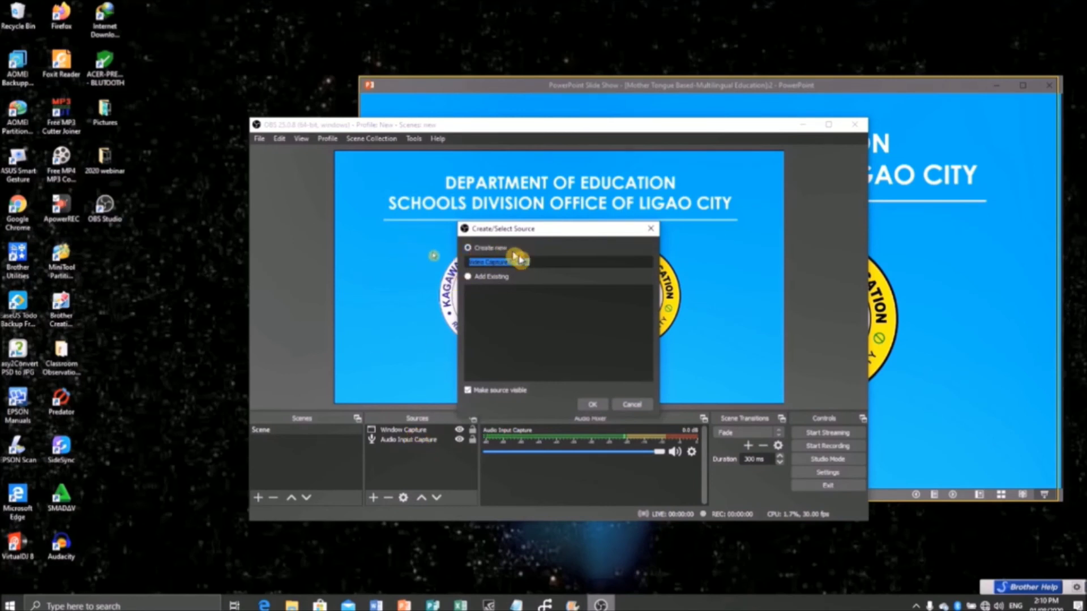